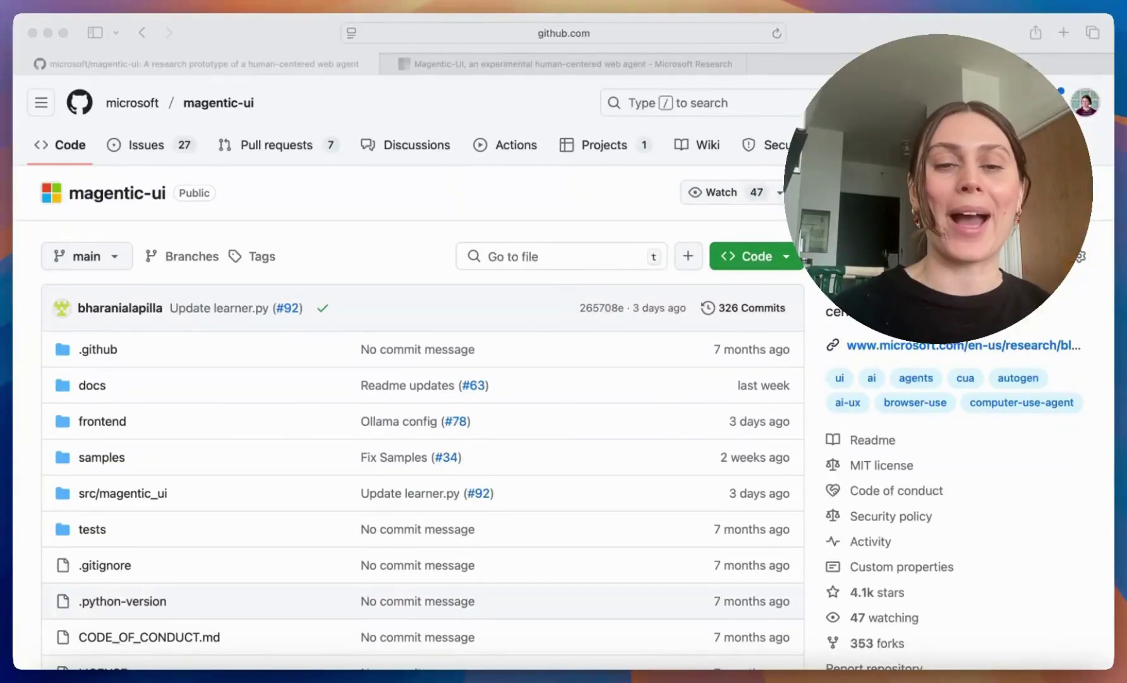
Step: Scroll down and back up through the Magentic-UI README on GitHub
scroll(564, 372, "down", 10)
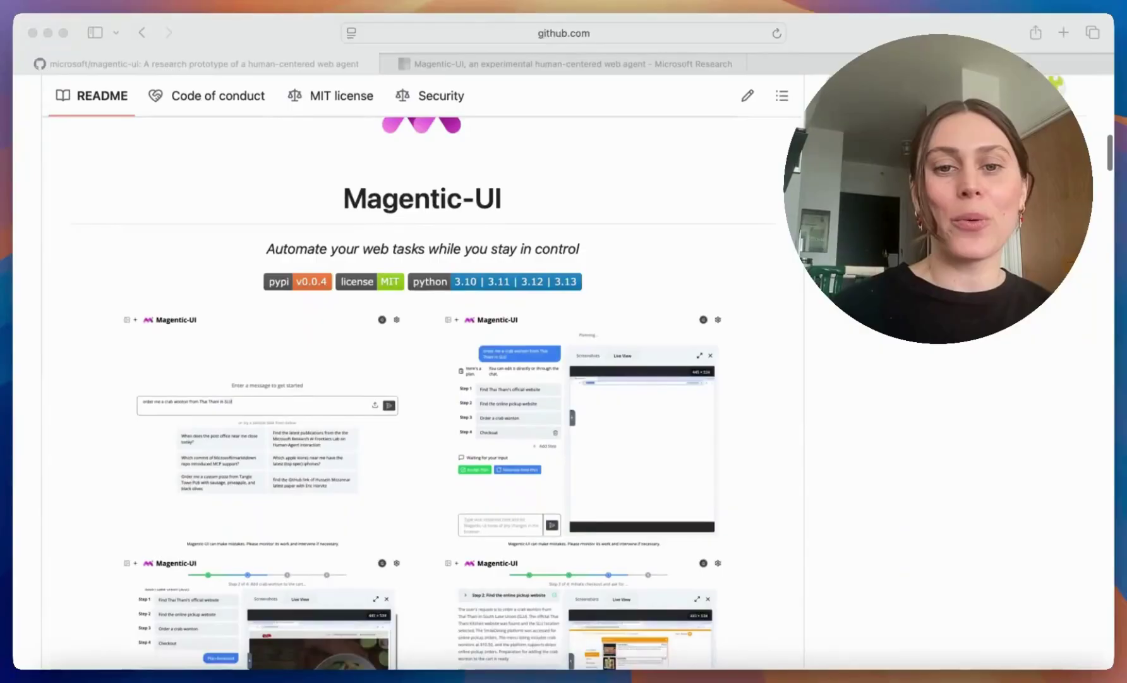
scroll(422, 379, "up", 2)
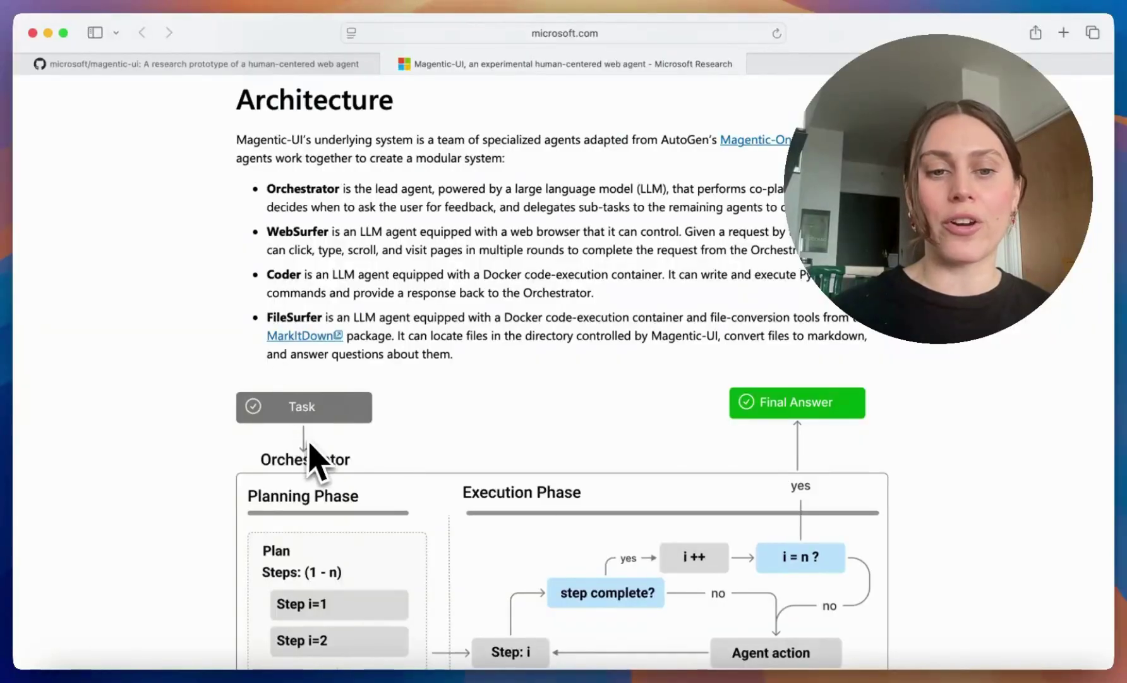
Step: Scroll the blog post past Figure 6's architecture diagram to the Orchestrator explanation below
scroll(304, 461, "down", 5)
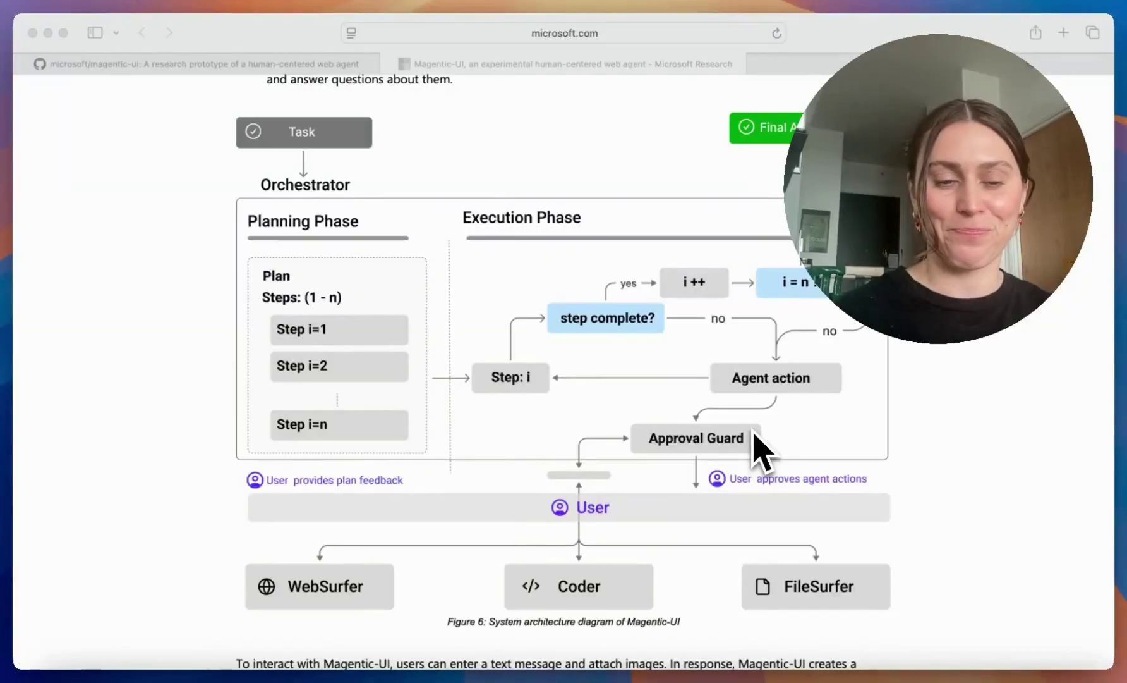
scroll(755, 436, "down", 6)
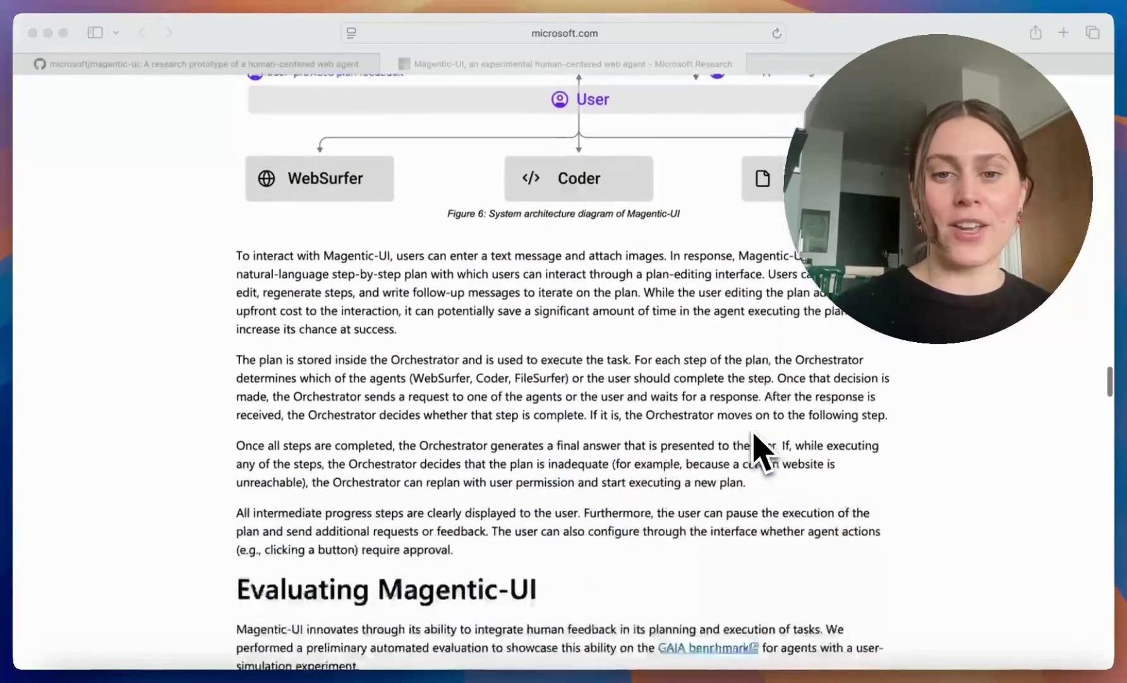
Step: Scroll down to the 'Evaluation with simulated users' chart in the blog post
scroll(756, 436, "down", 7)
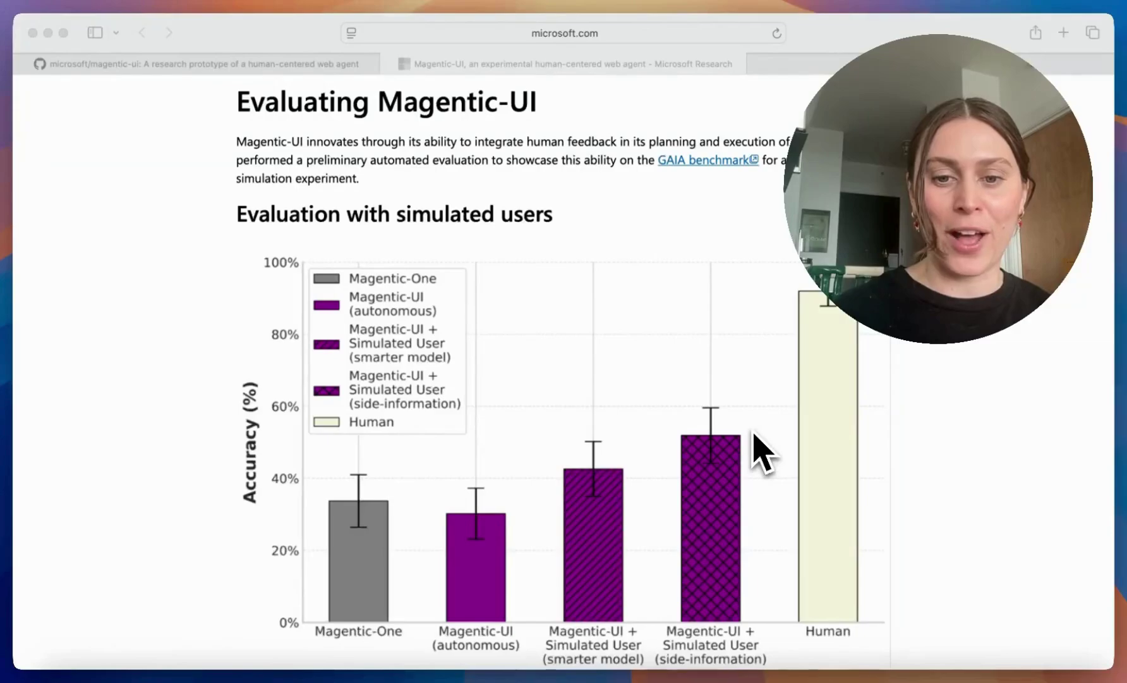
scroll(764, 450, "down", 1)
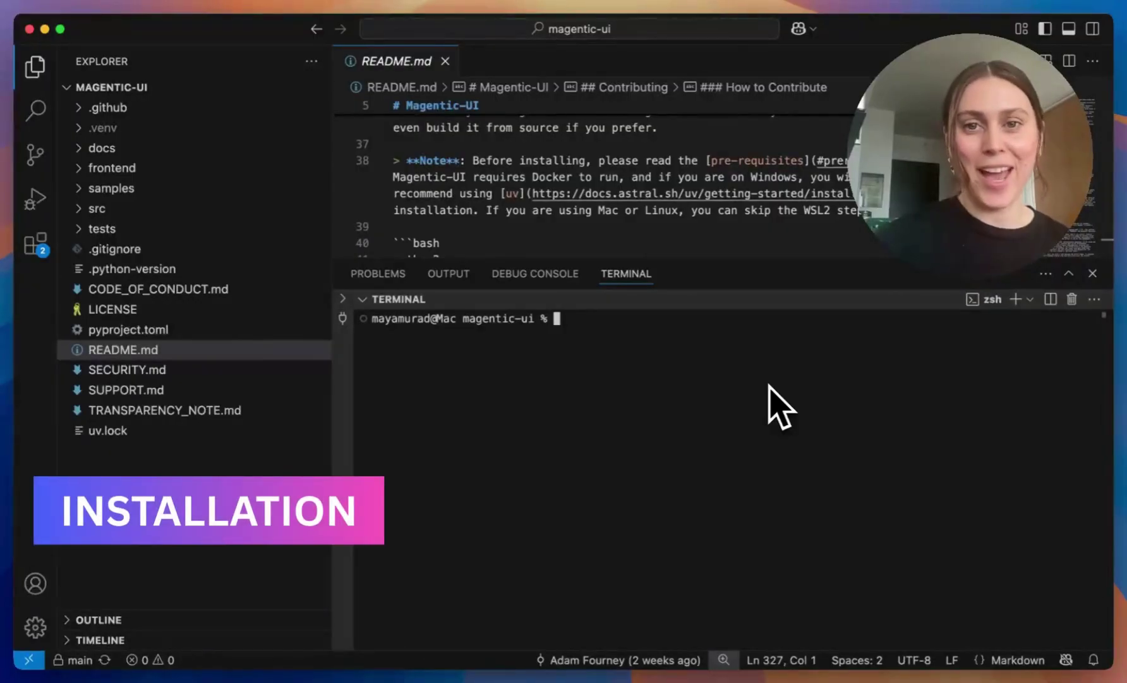
Step: Note the README's Docker requirement and run docker info to confirm Docker is running
left_click(564, 162)
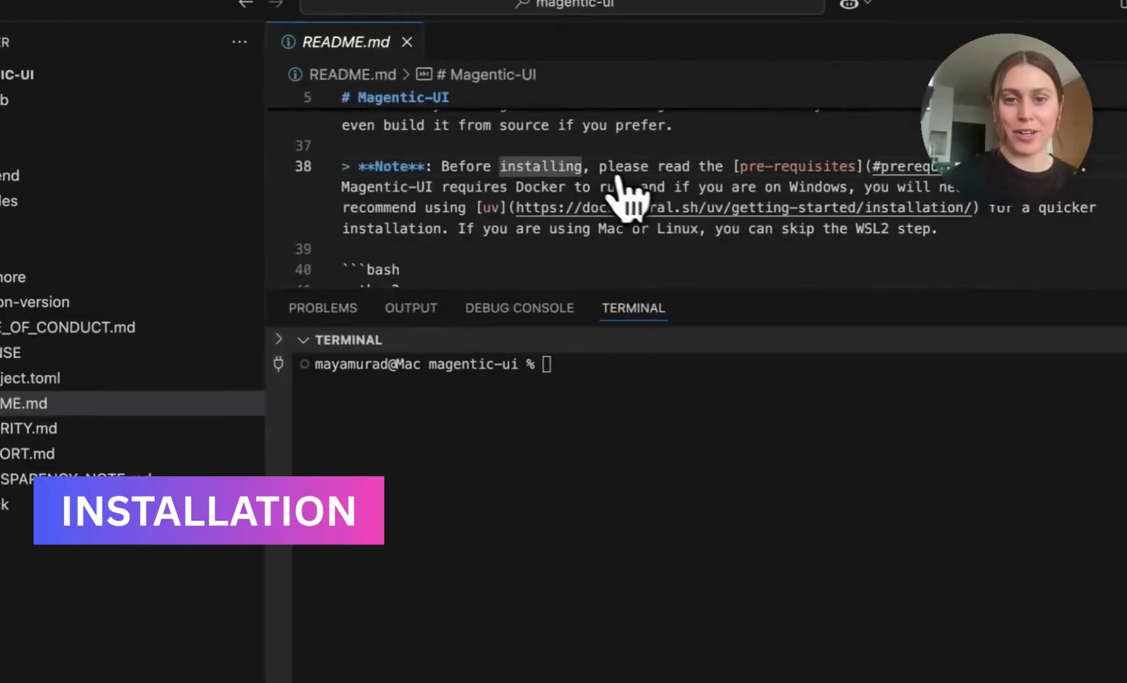
left_click(562, 187)
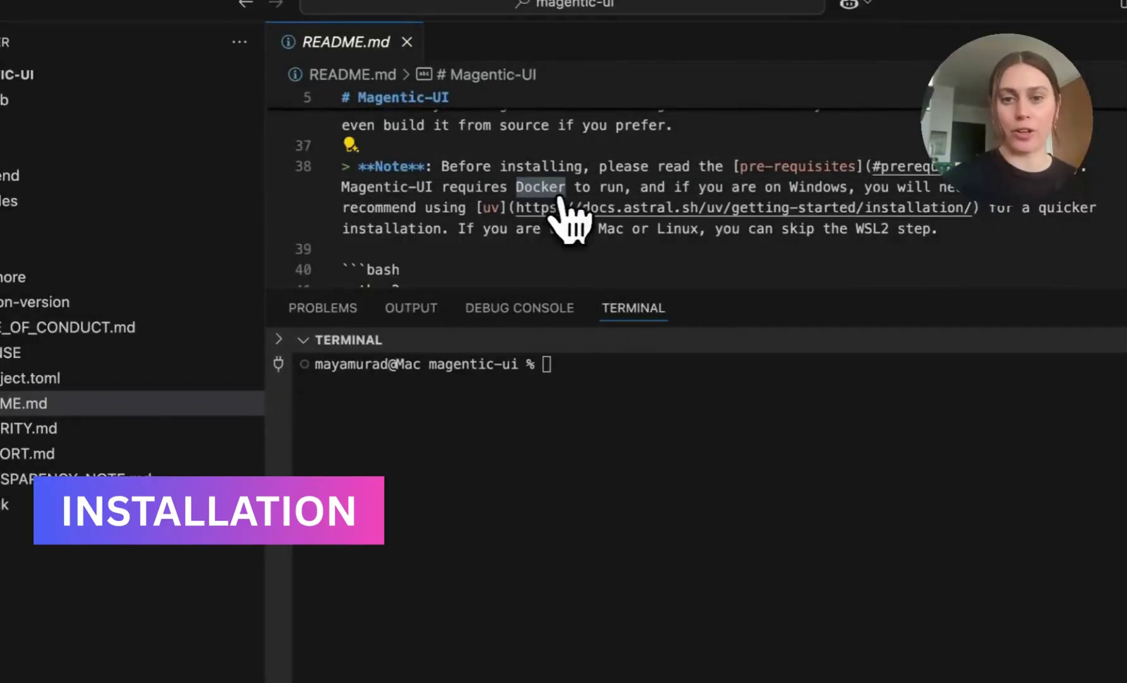
left_click(564, 368)
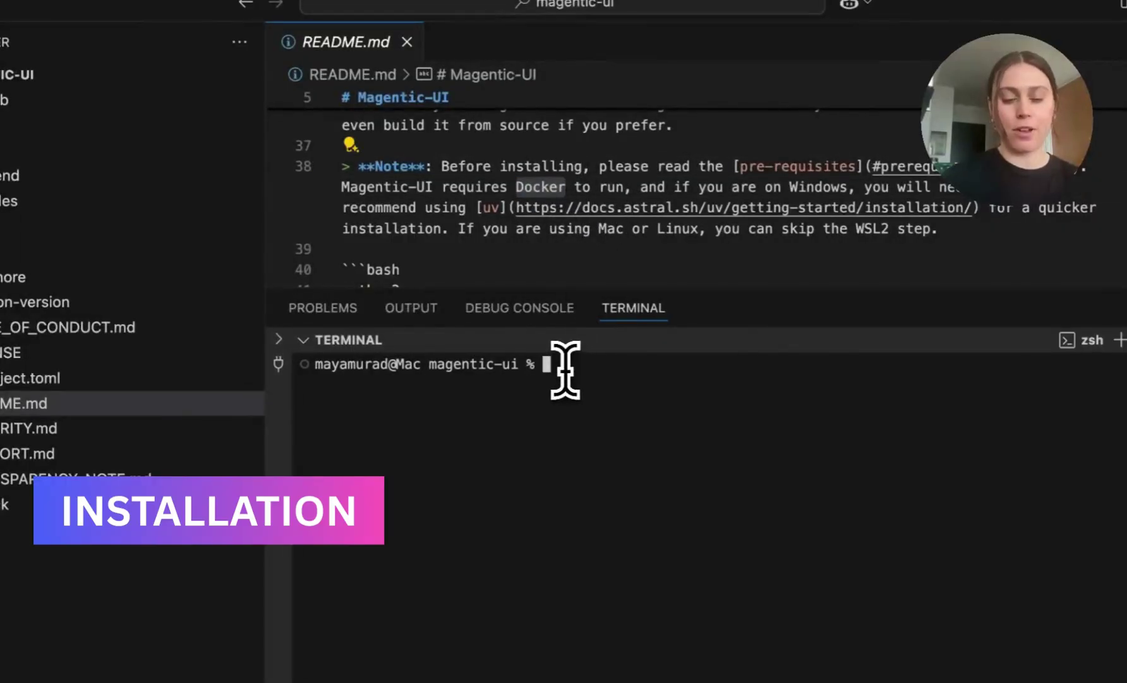
type("d")
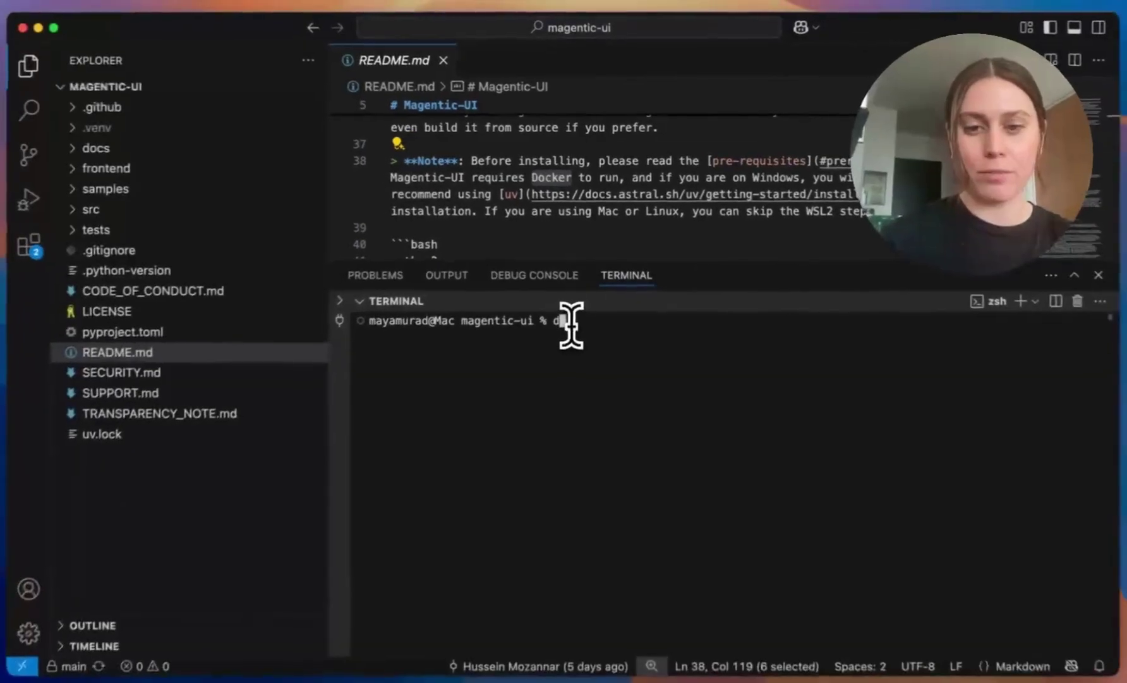
type("ocker info")
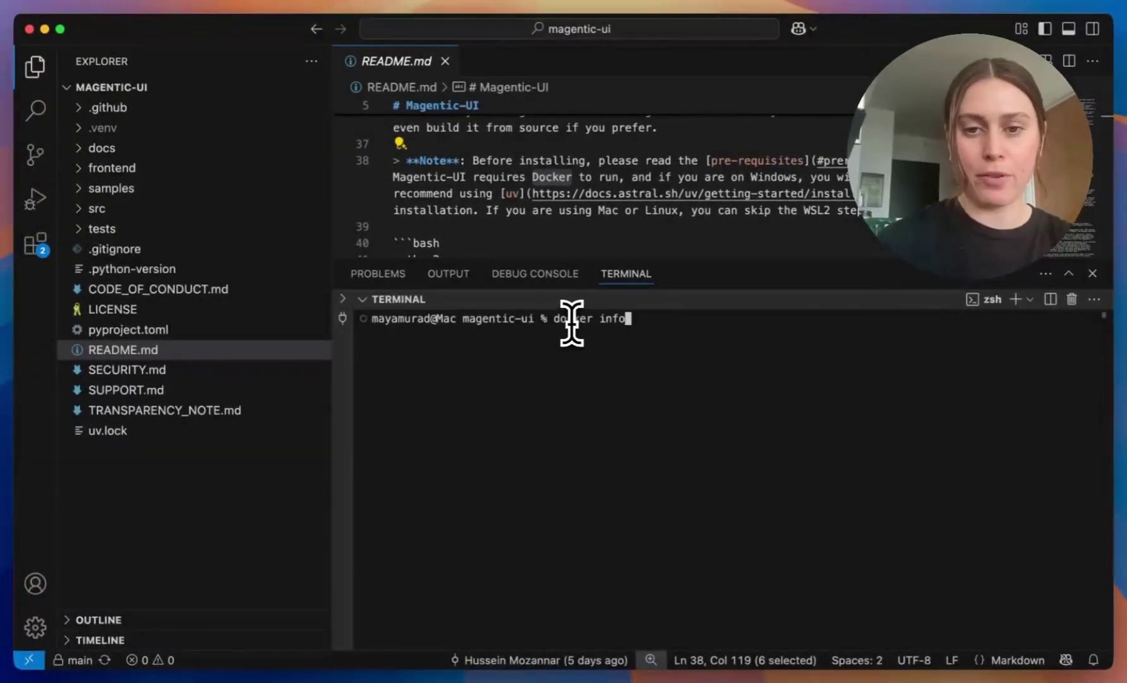
key("Return")
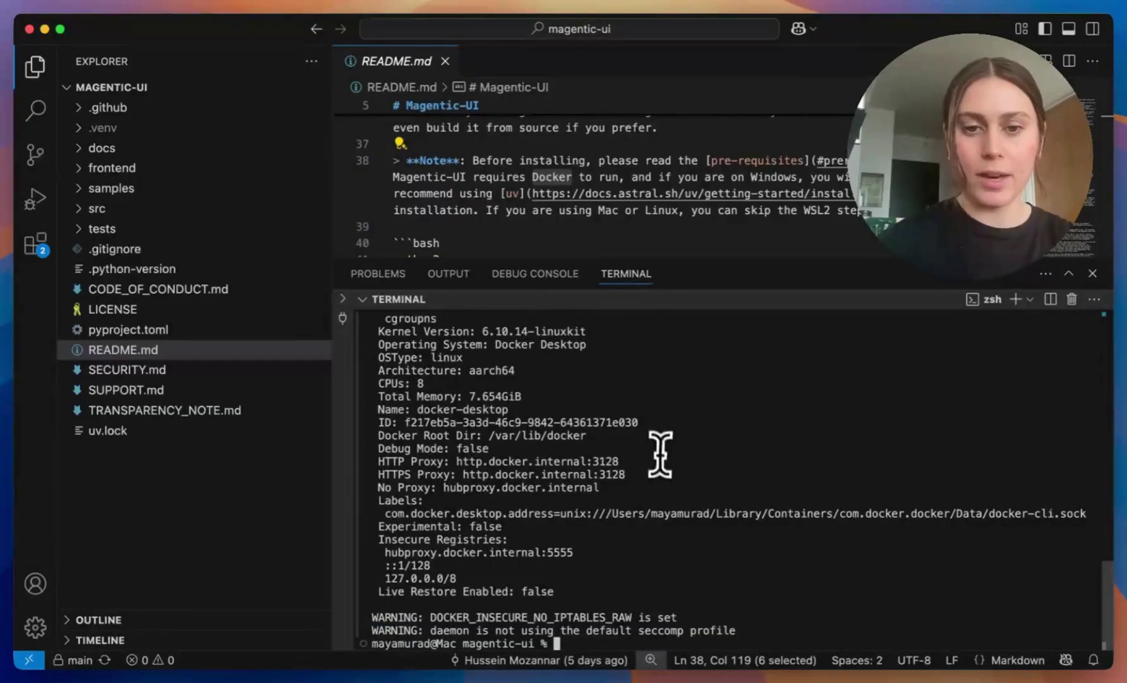
Step: Run the three setup commands from README lines 41–43 to install magentic-ui in a virtual environment
scroll(619, 190, "down", 3)
scroll(619, 183, "down", 1)
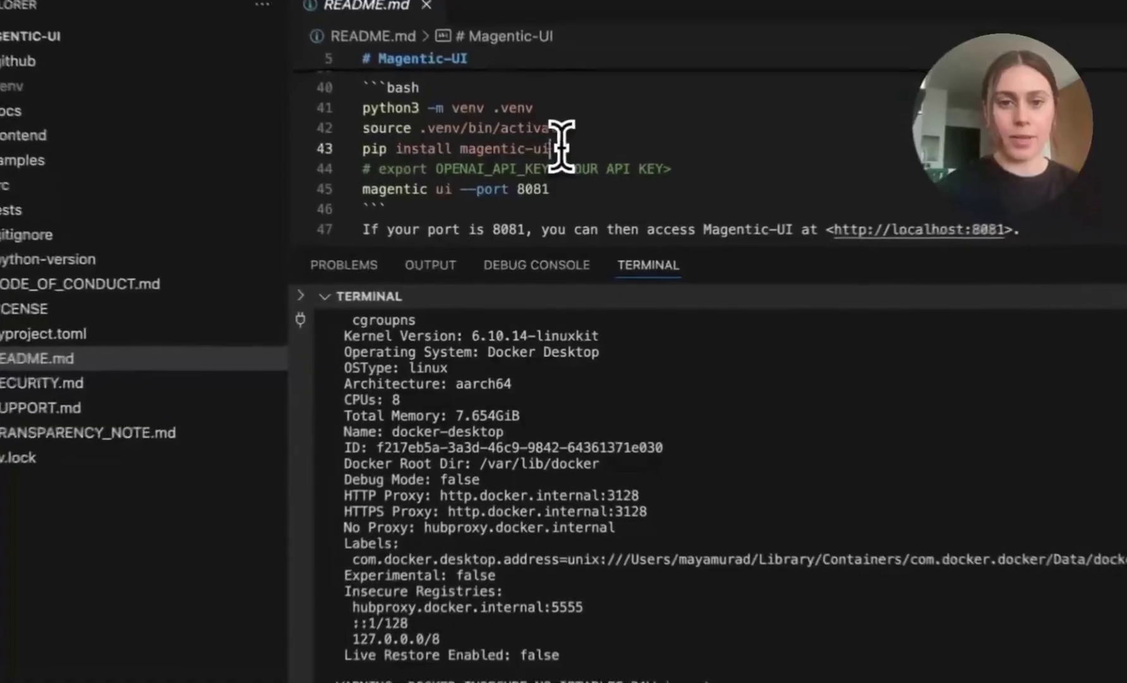
left_click_drag(551, 147, 362, 106)
key("super+c")
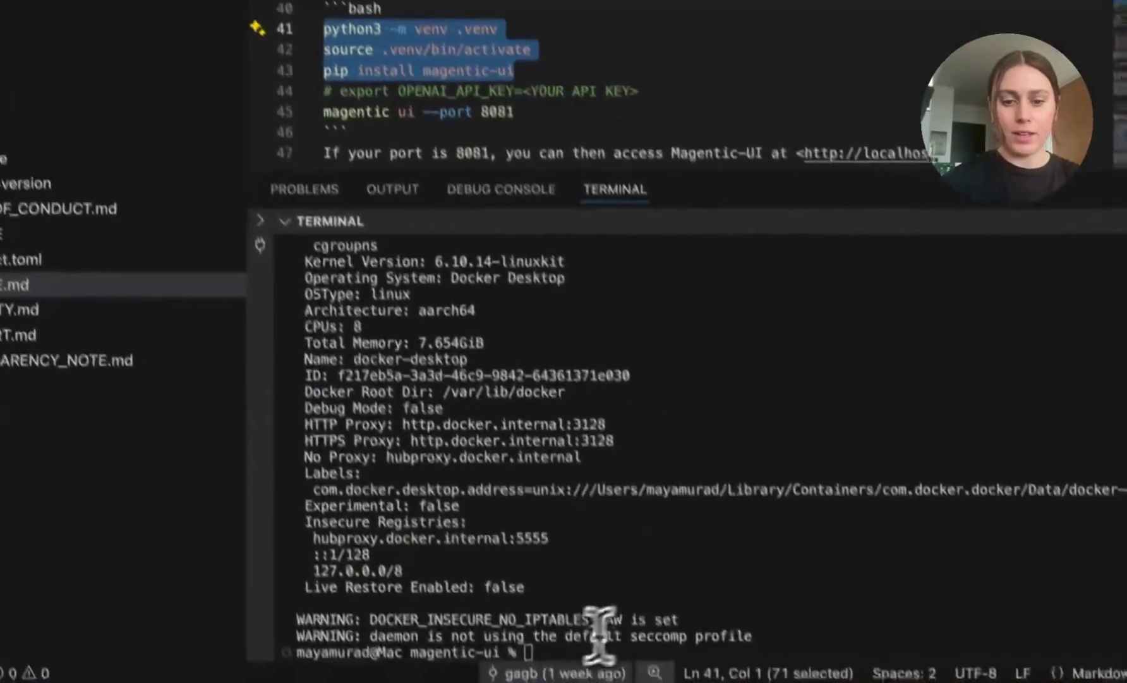
left_click(553, 639)
key("super+v")
key("Return")
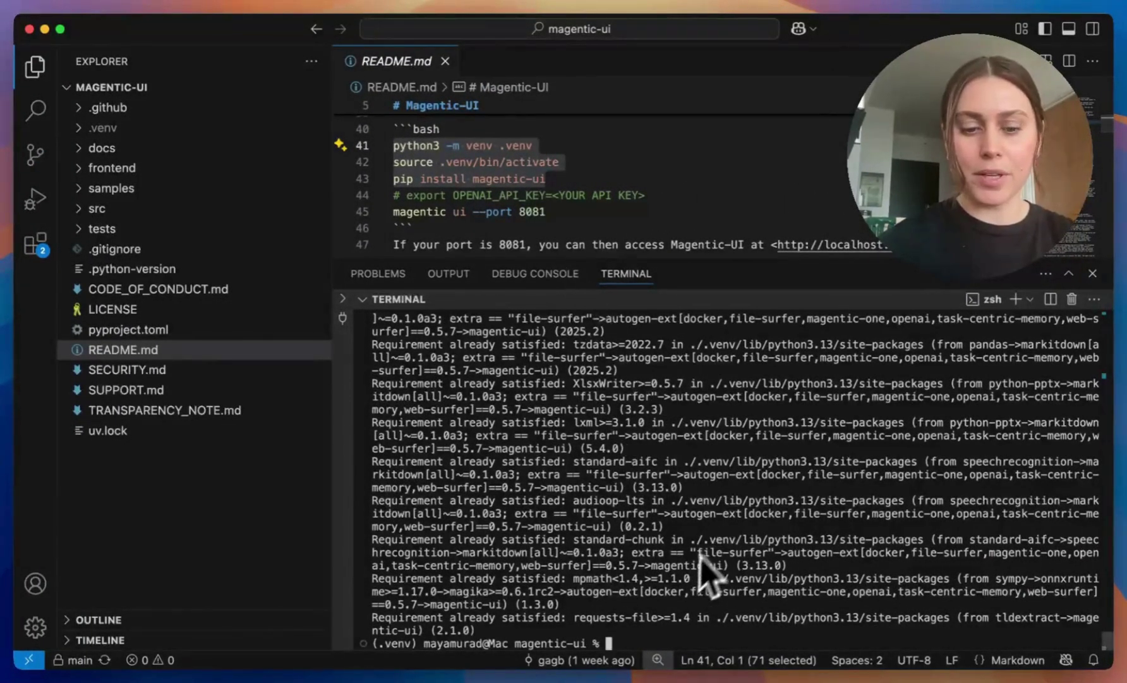
Step: Export the OpenAI API key as OPENAI_API_KEY in the terminal
type("e")
type("xport OPENAI_API_KEY=")
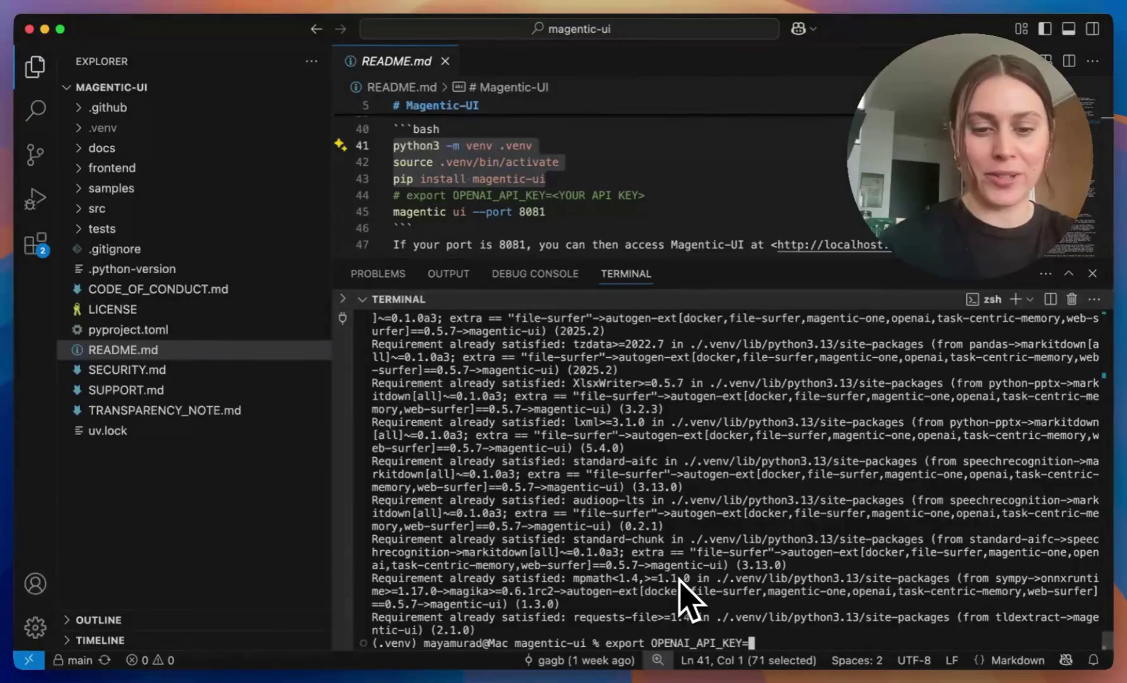
key("super+v")
key("Return")
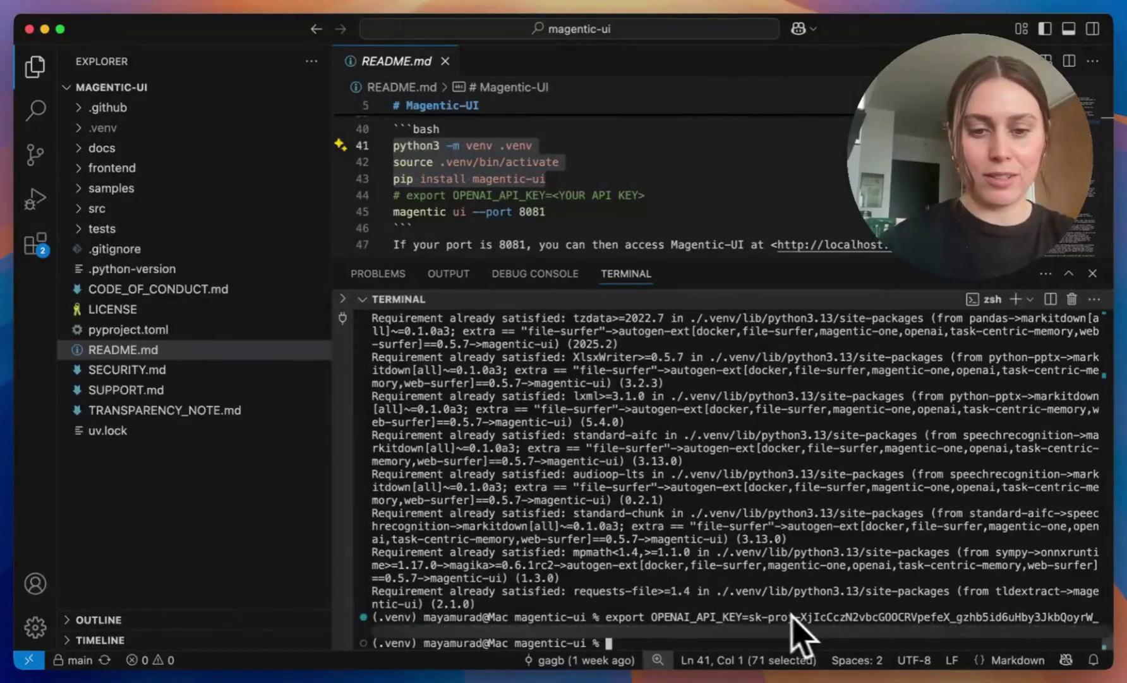
Step: Run 'magentic ui --port 8081' from README line 45 and open the localhost URL in the browser
left_click(555, 212)
left_click_drag(555, 211, 385, 212)
key("super+c")
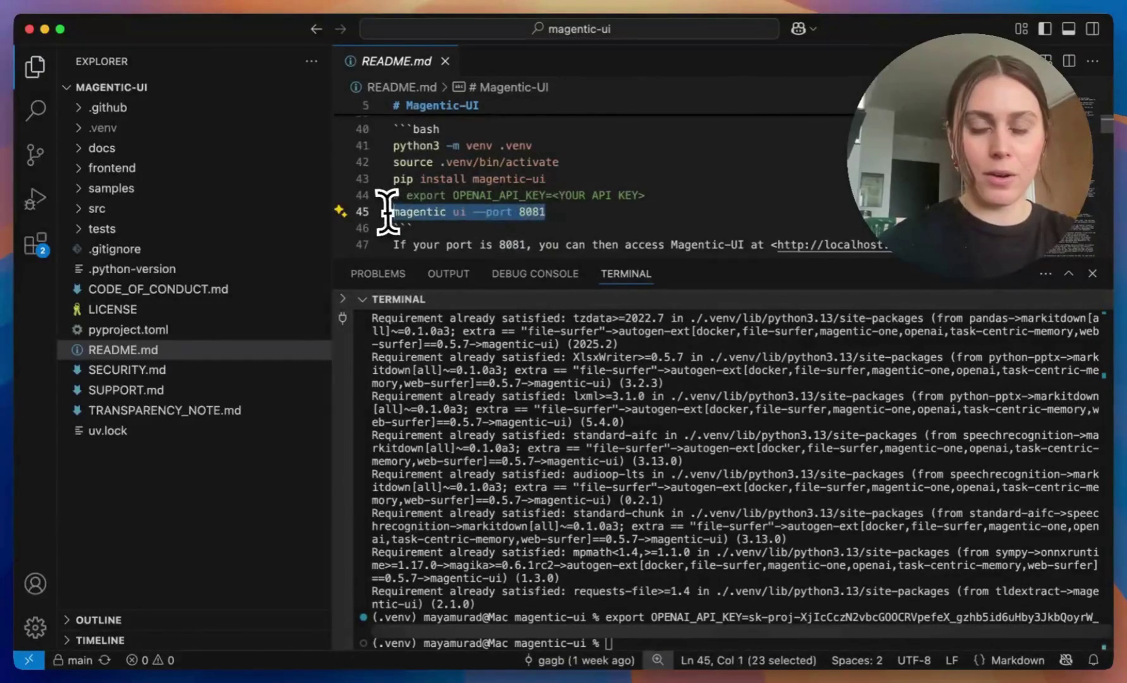
left_click(624, 642)
key("super+v")
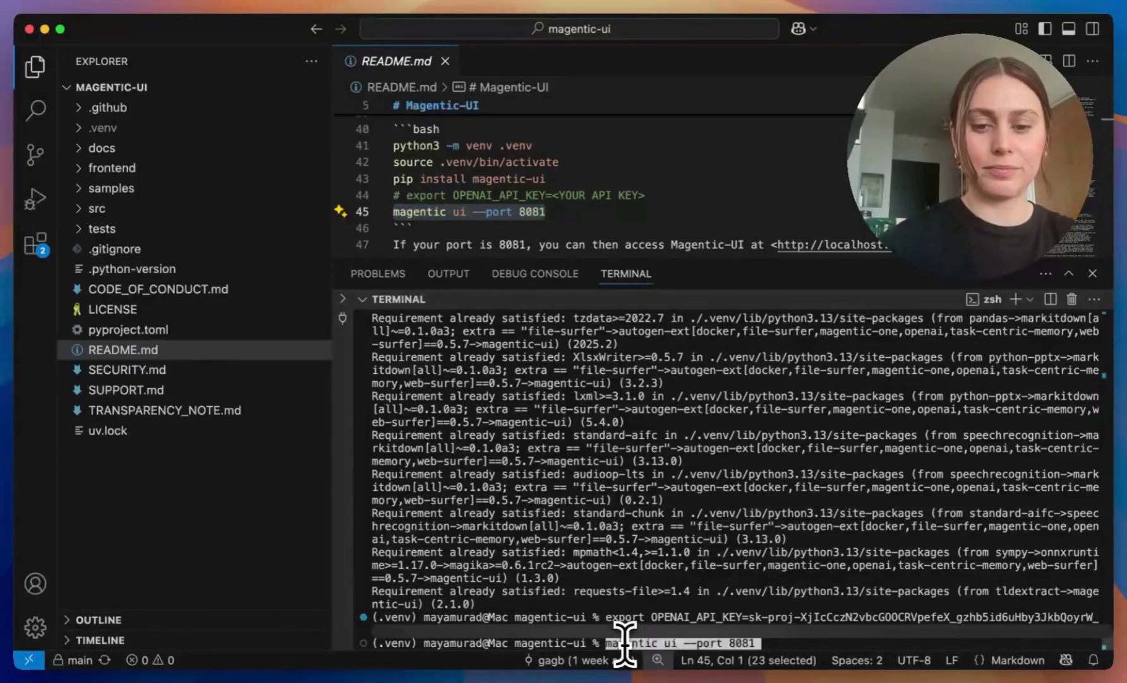
key("Return")
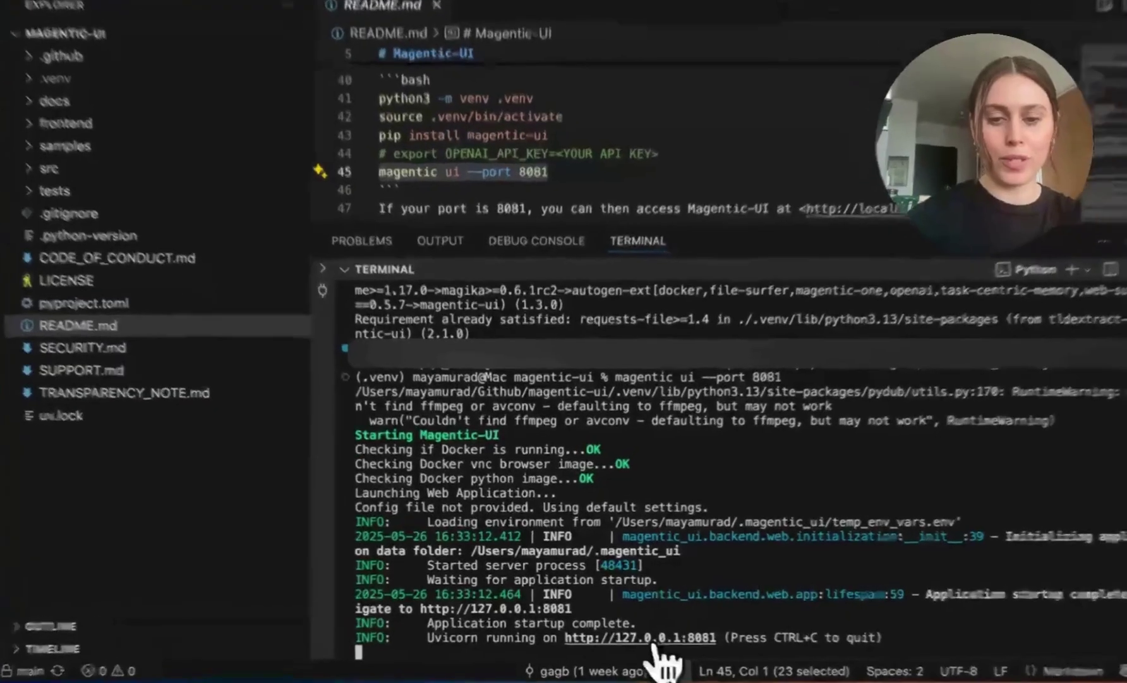
left_click(638, 631, "super")
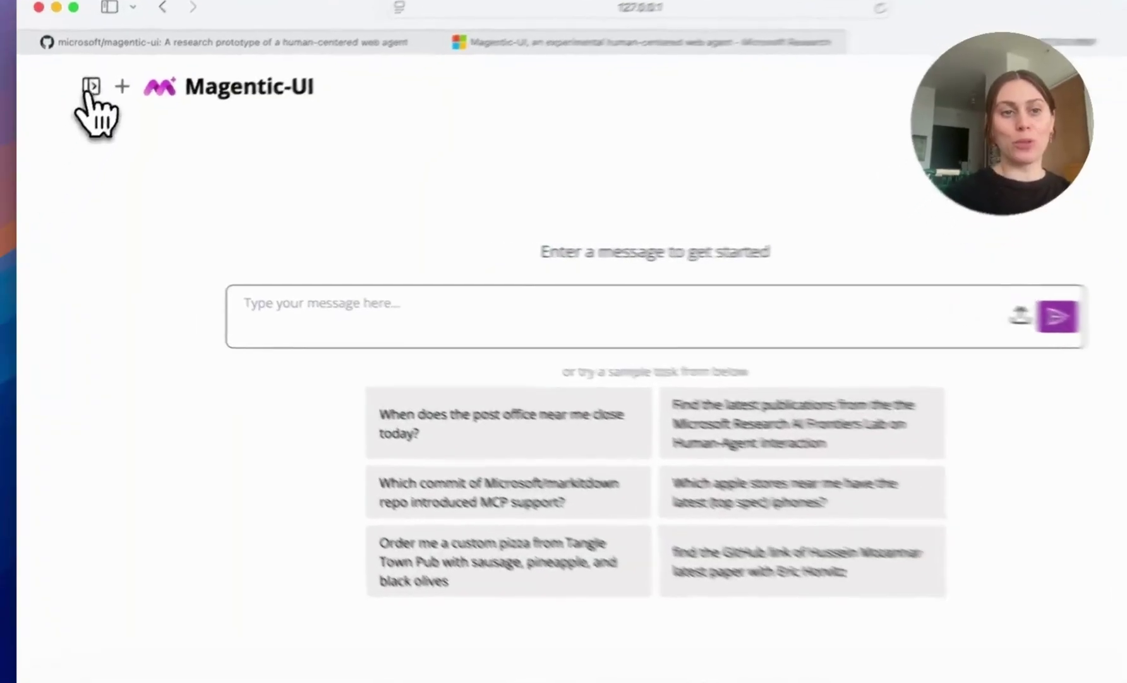
Step: Show and hide the sessions list, then open Settings at the Model Configuration tab
left_click(82, 104)
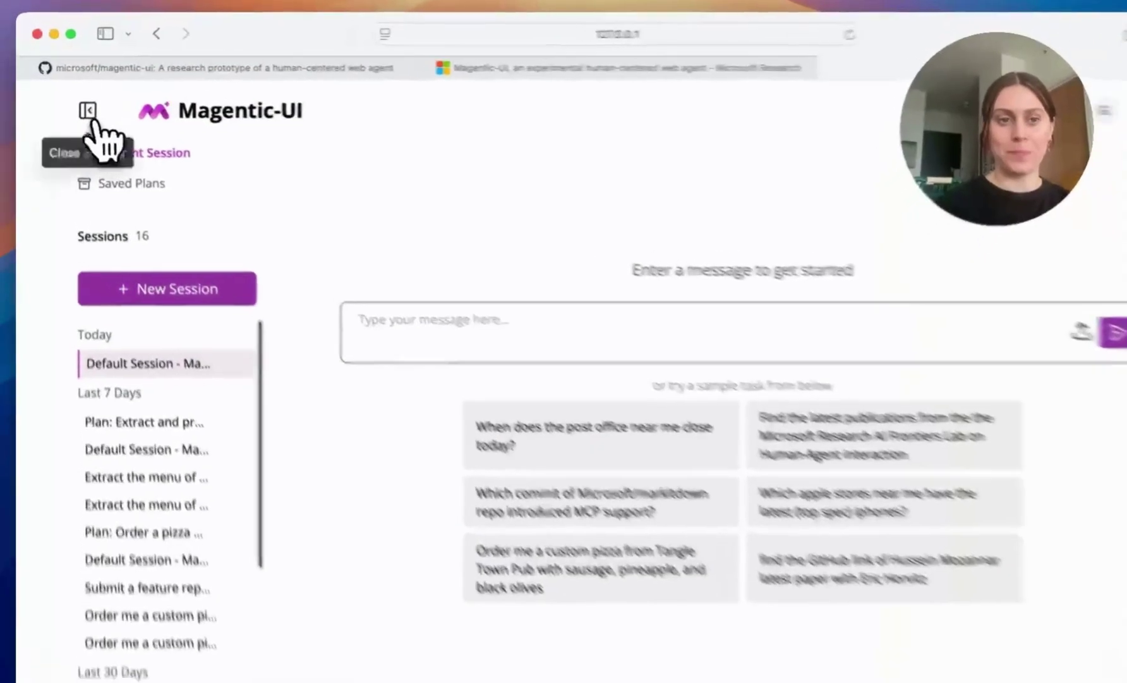
left_click(95, 123)
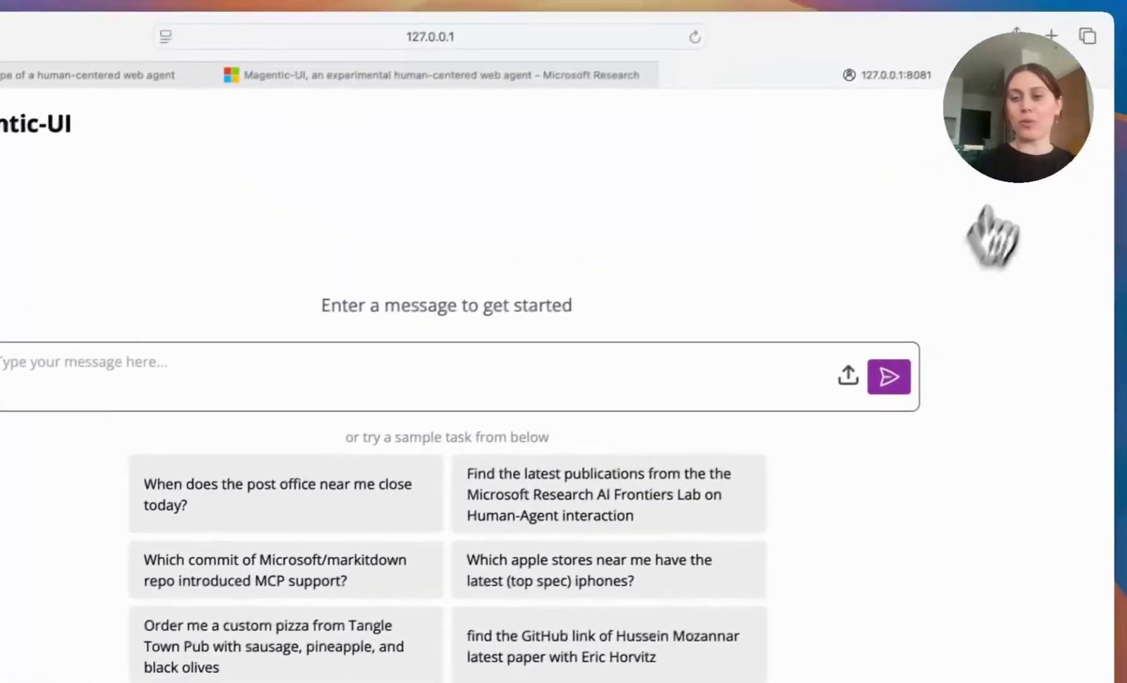
left_click(1029, 157)
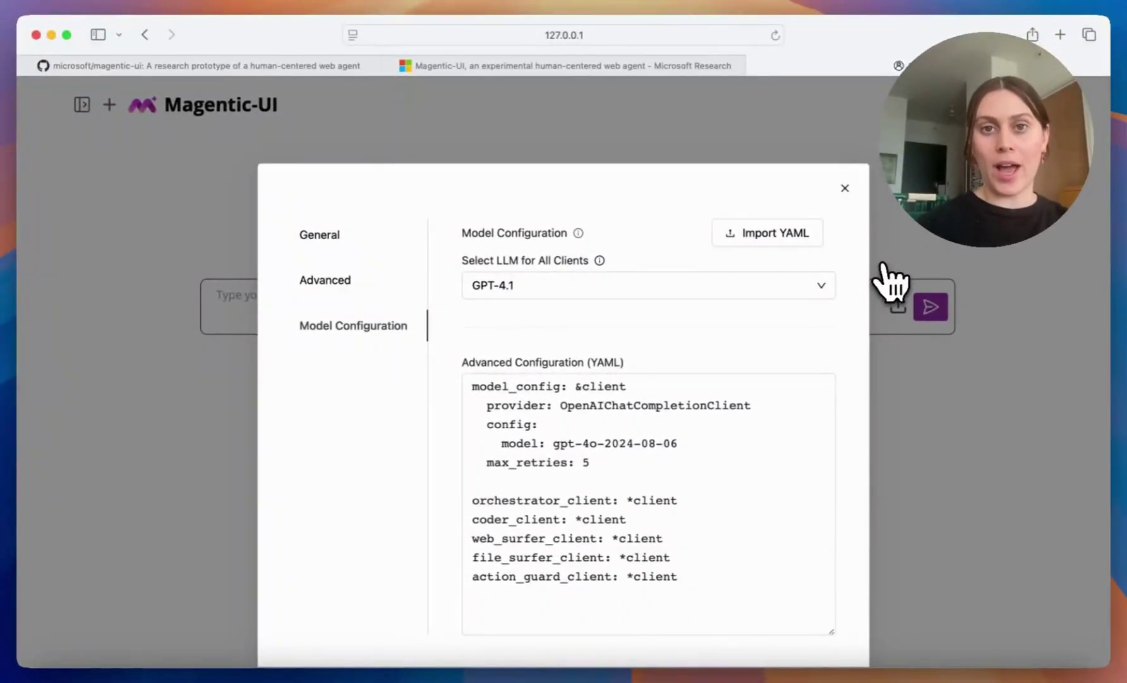
Step: Check the model list, keep the 'AI based judgement' approval policy in General settings, and close Settings
left_click(822, 285)
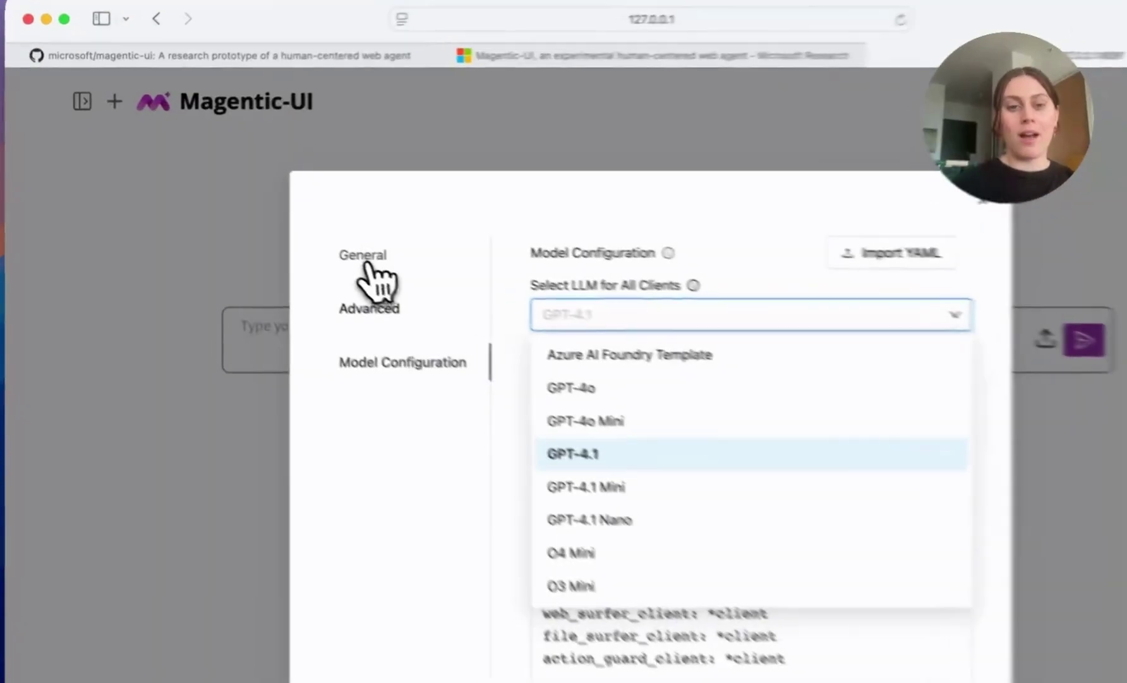
left_click(319, 235)
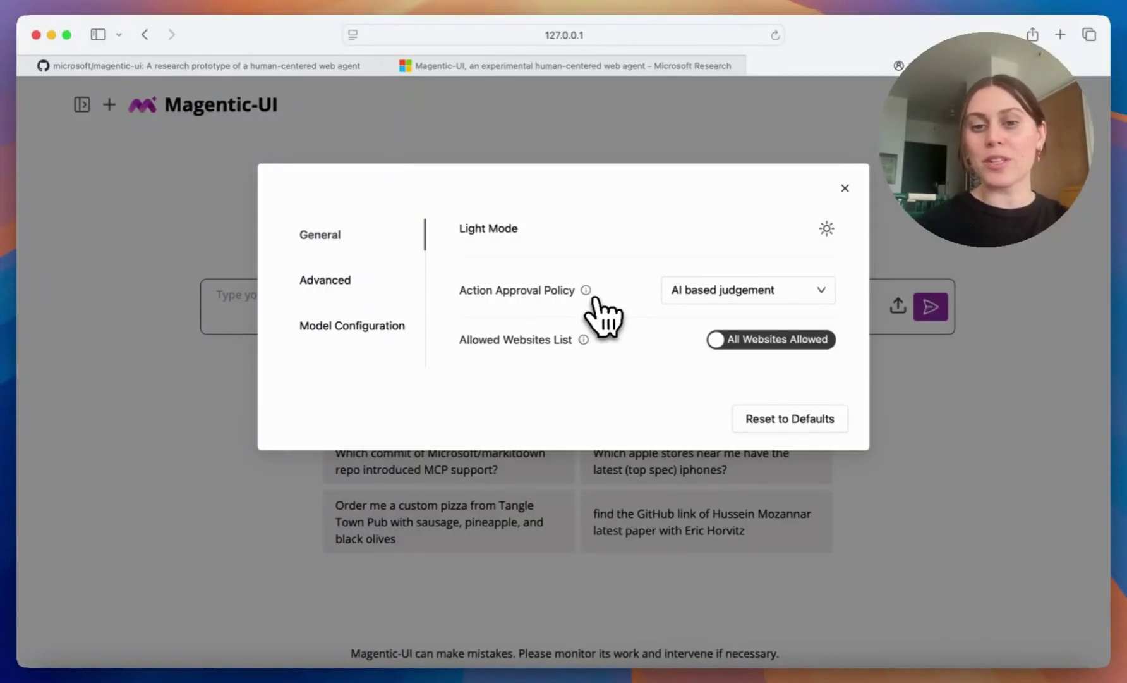
mouse_move(587, 294)
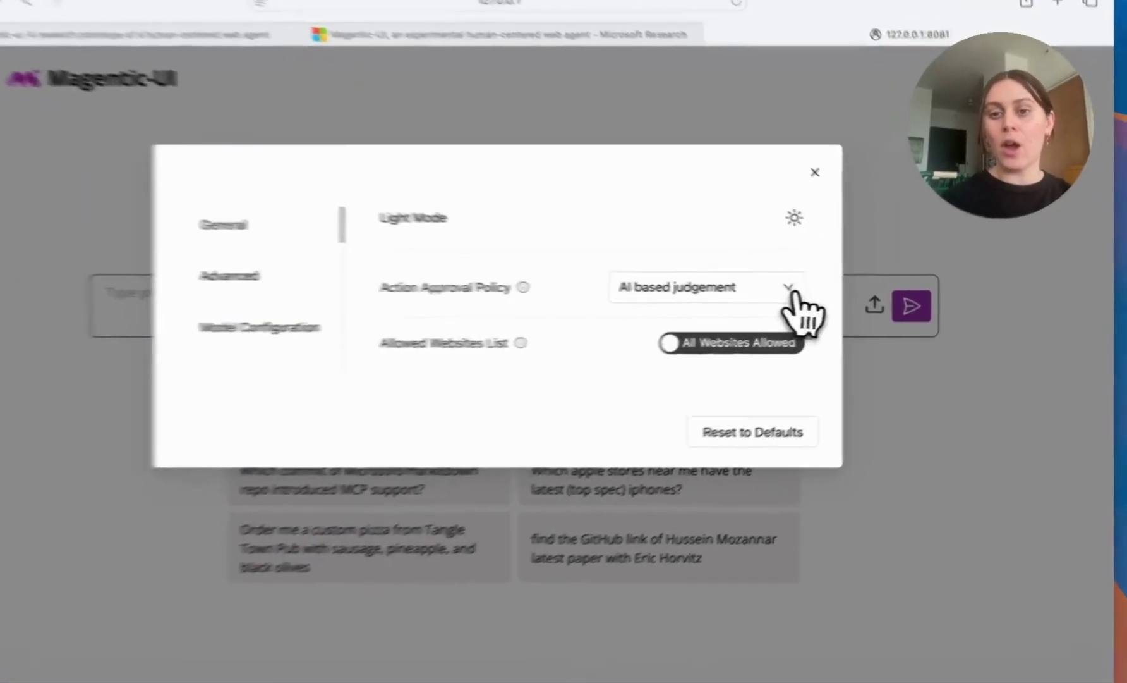
left_click(818, 292)
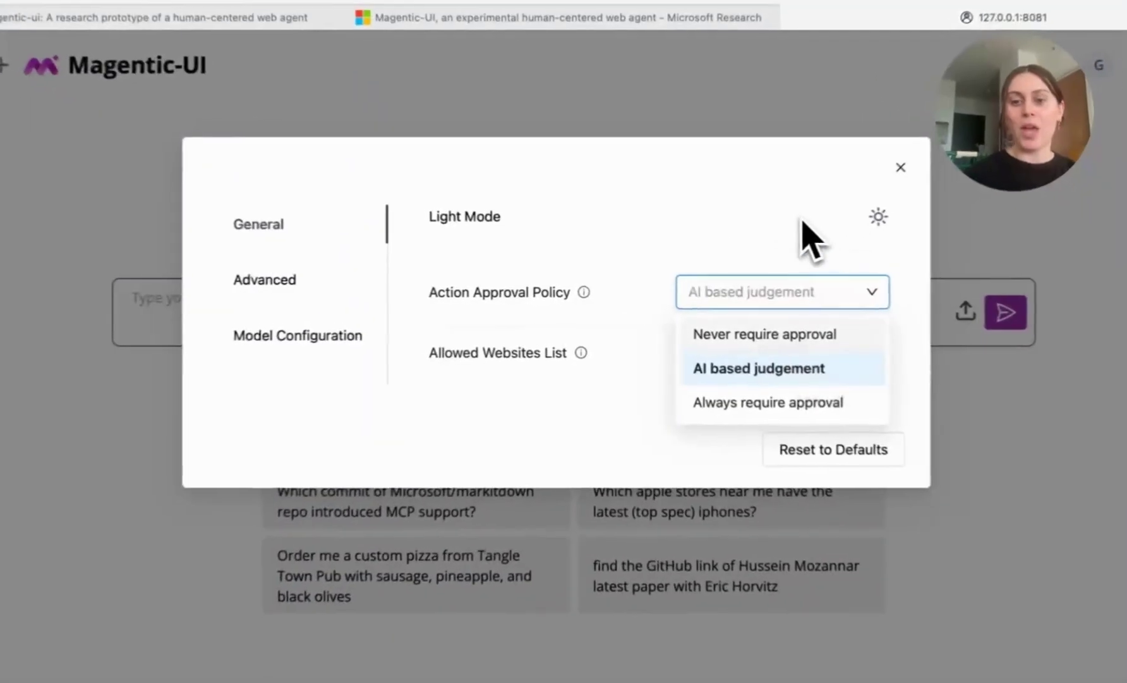
left_click(803, 221)
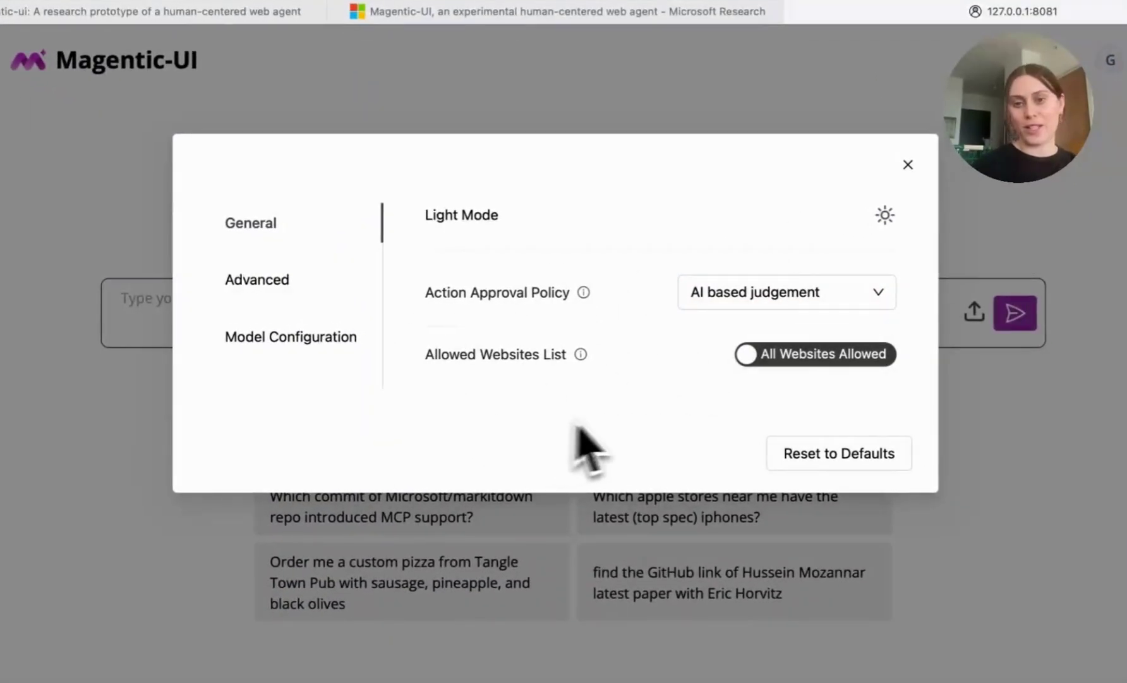
left_click(908, 164)
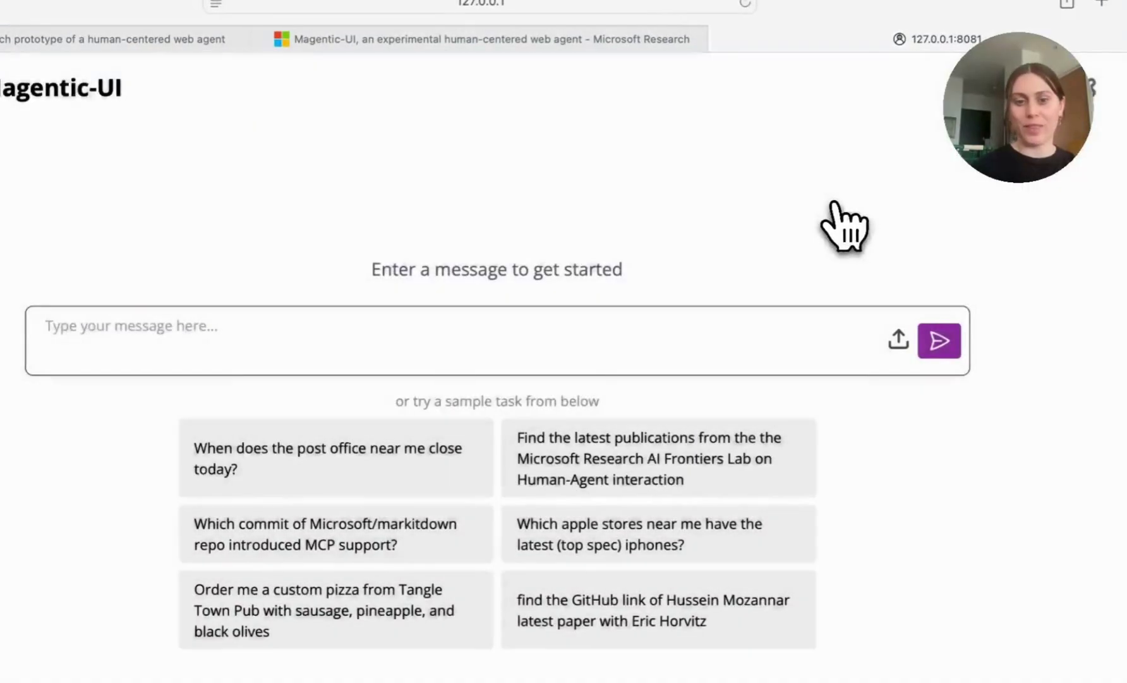
Step: Ask the agent to compare AirPods Pro 2 prices, availability and 02142 shipping on Amazon and Best Buy
left_click(516, 355)
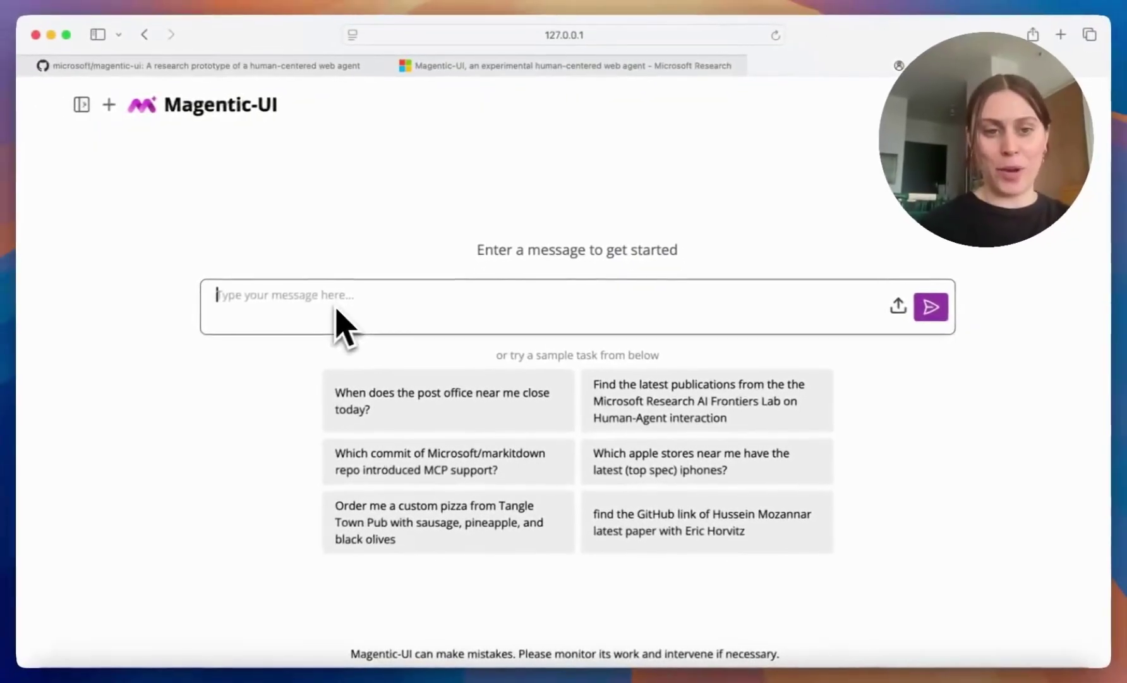
type("q")
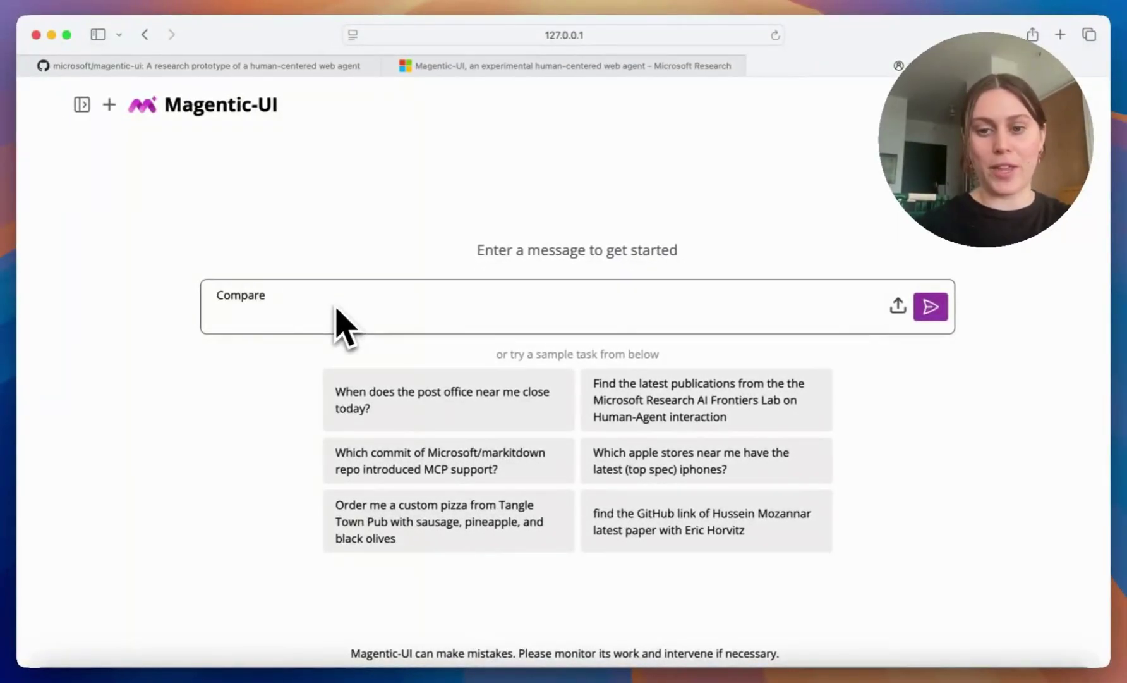
type("ompare the price of App")
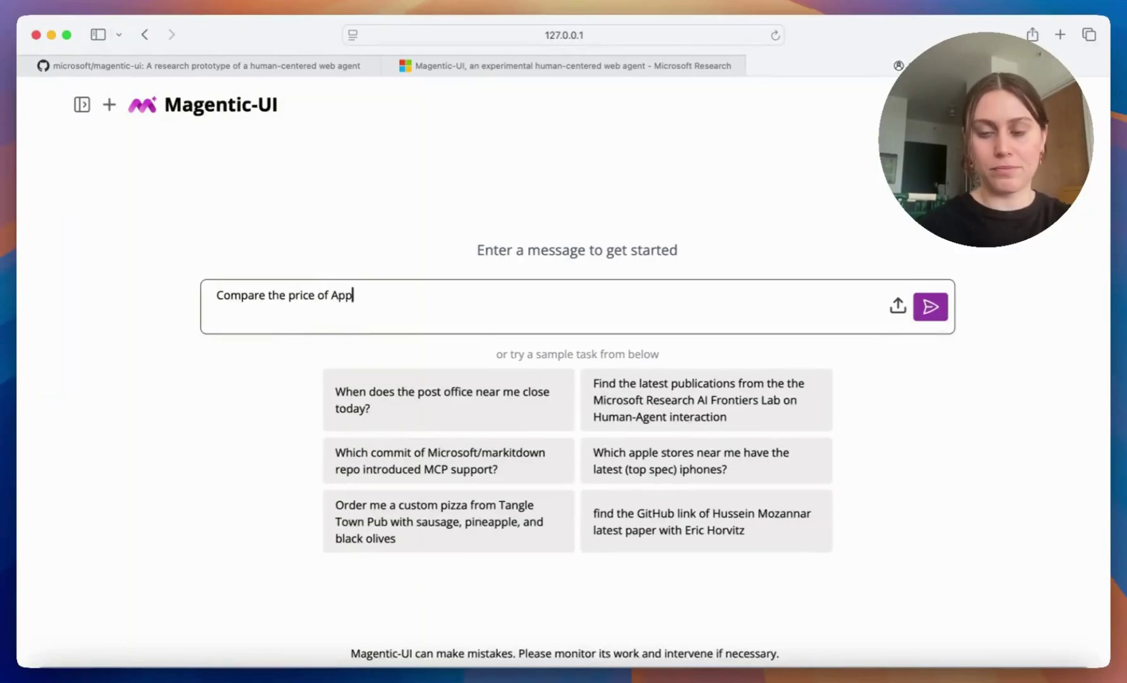
type("le AirPods ")
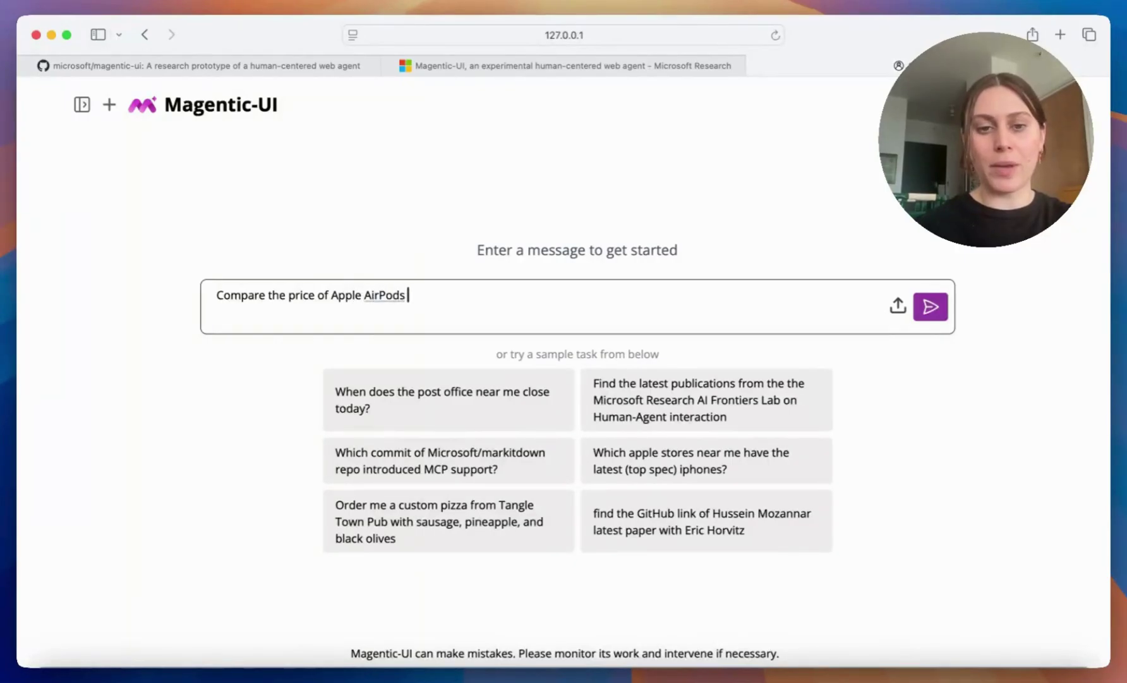
type("Pro 2 on Amazon an")
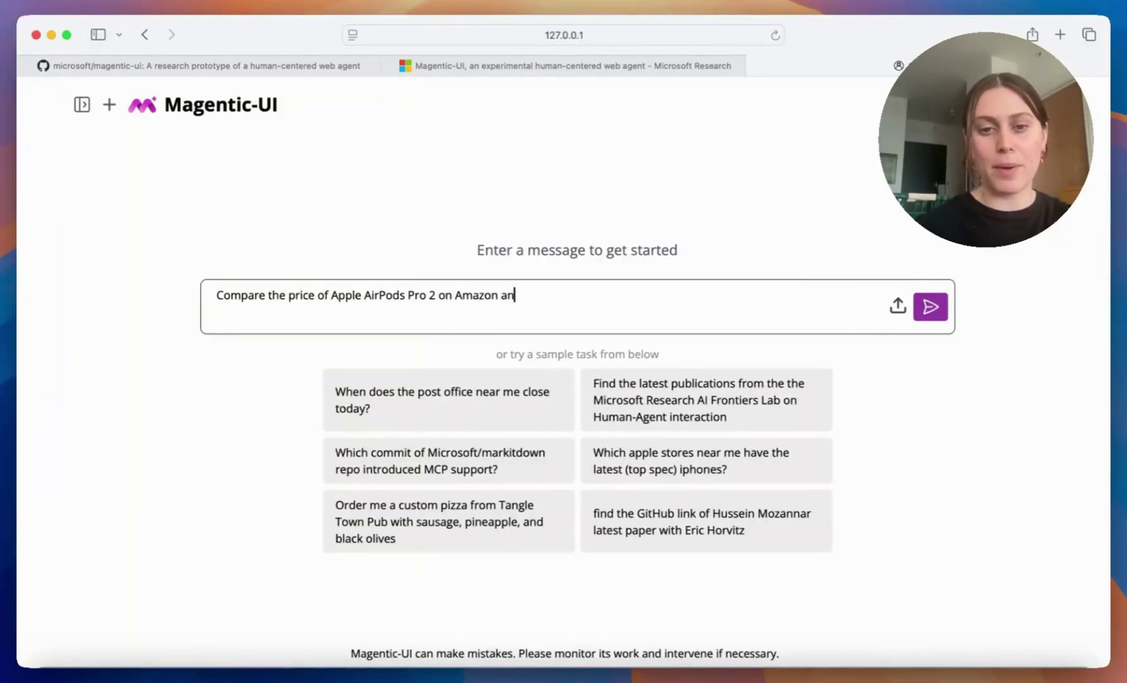
type("d Best Buy. ")
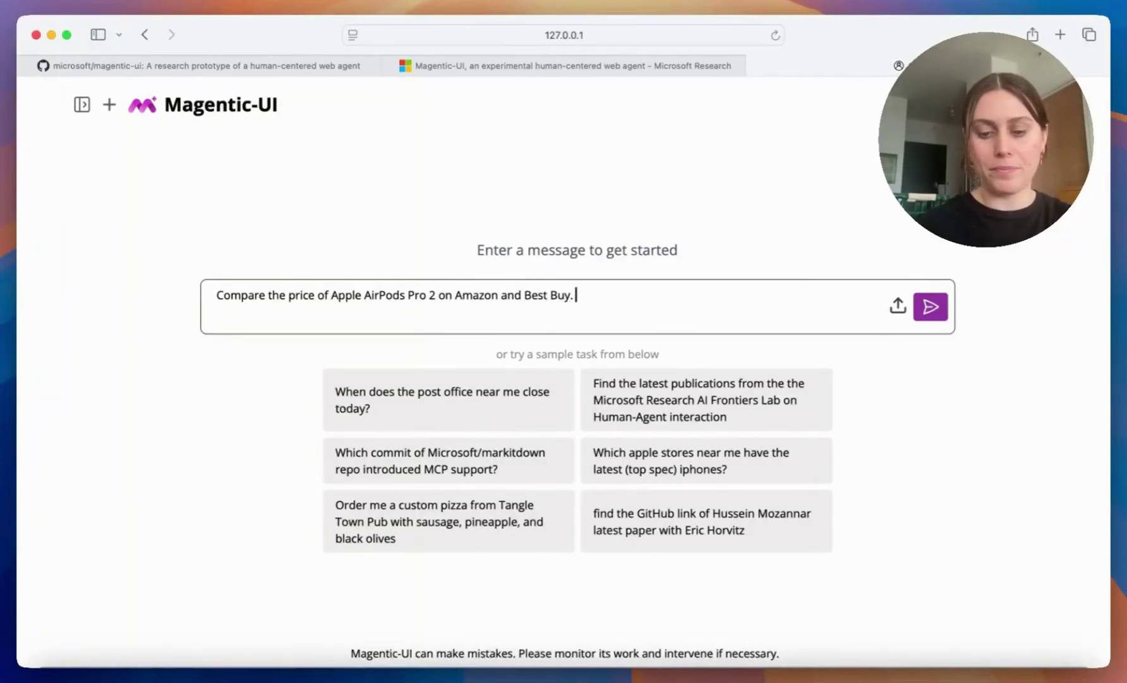
type("List current prices, availabilit")
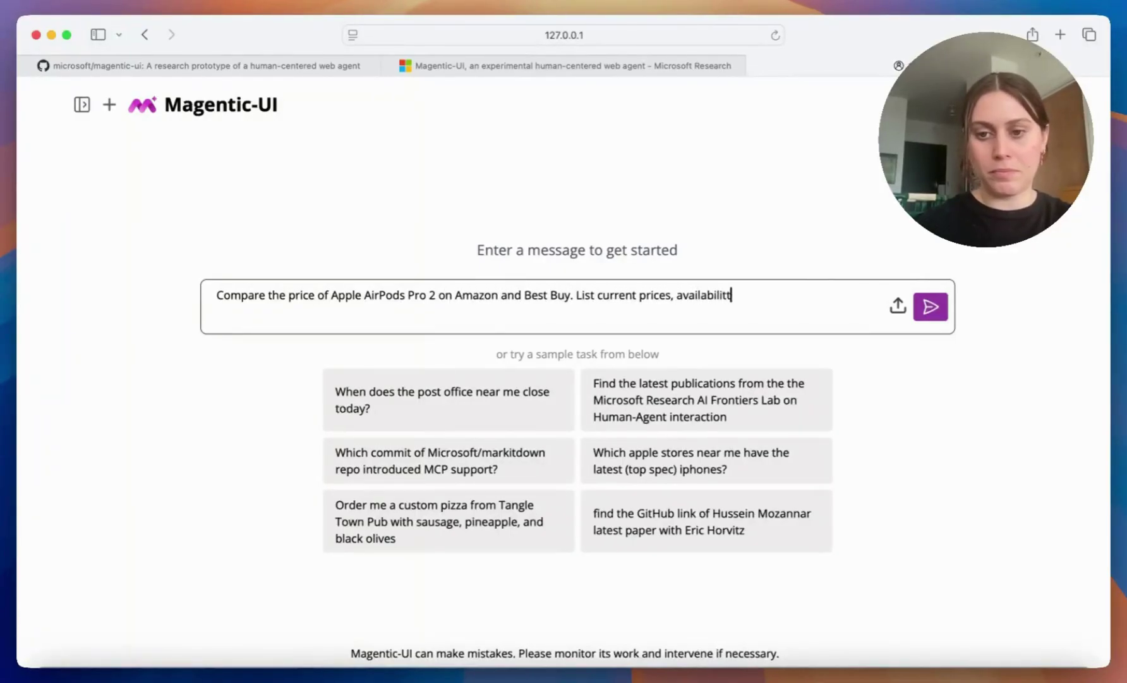
type("y, and shipping times to 021")
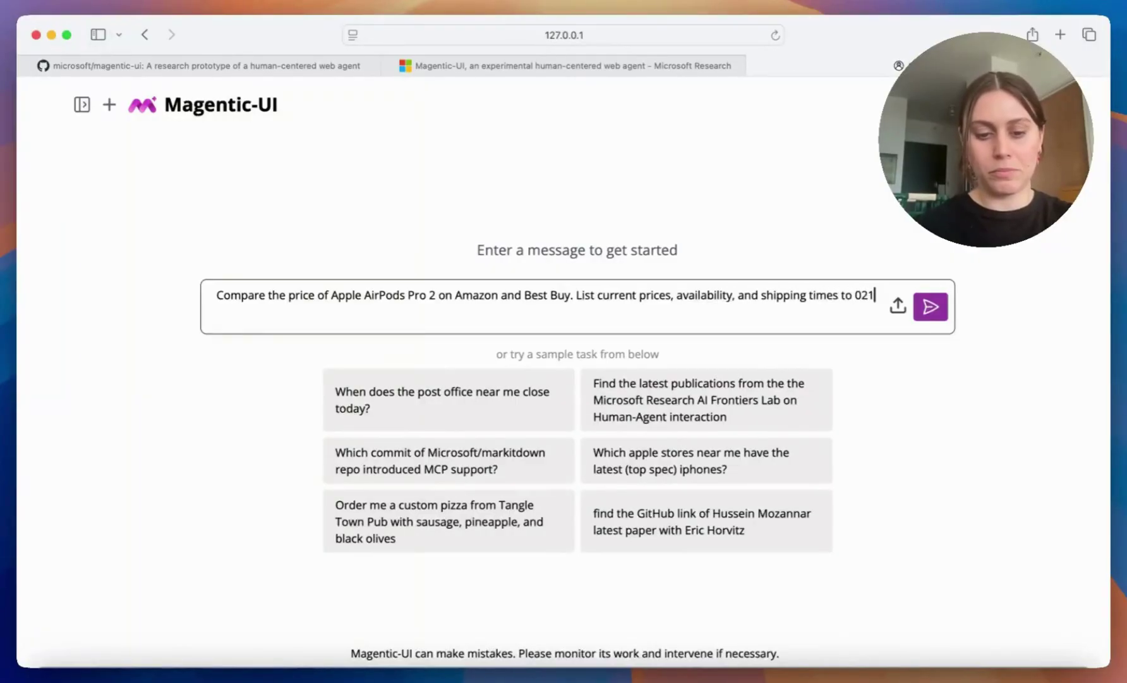
type("42")
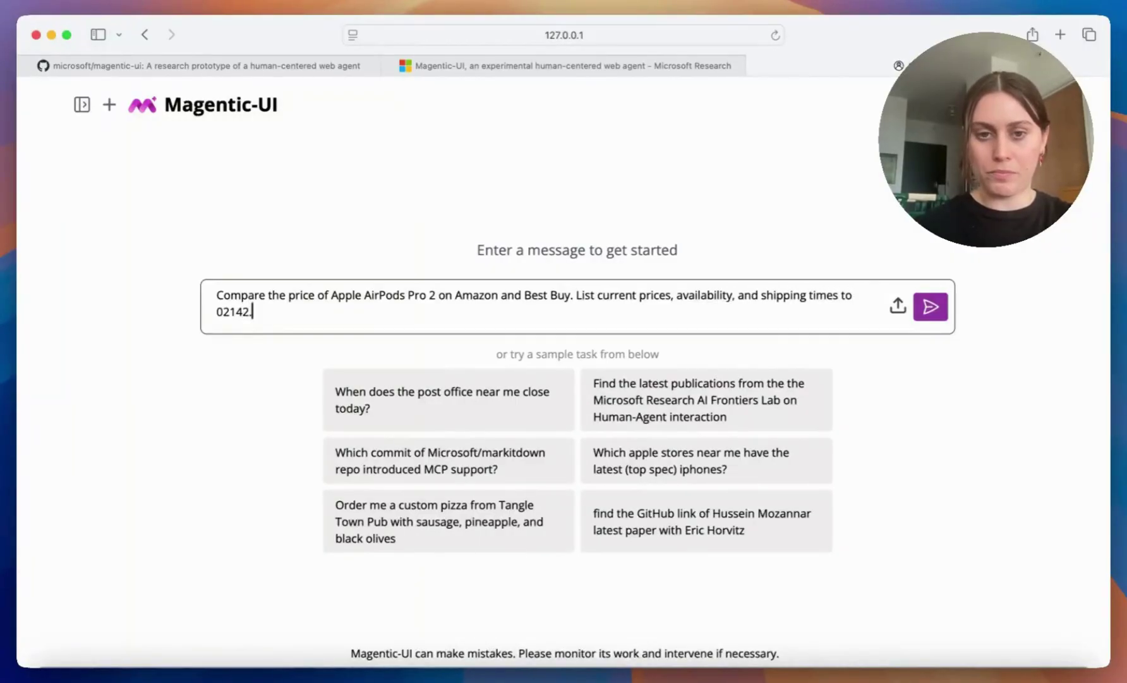
type(".")
key("Return")
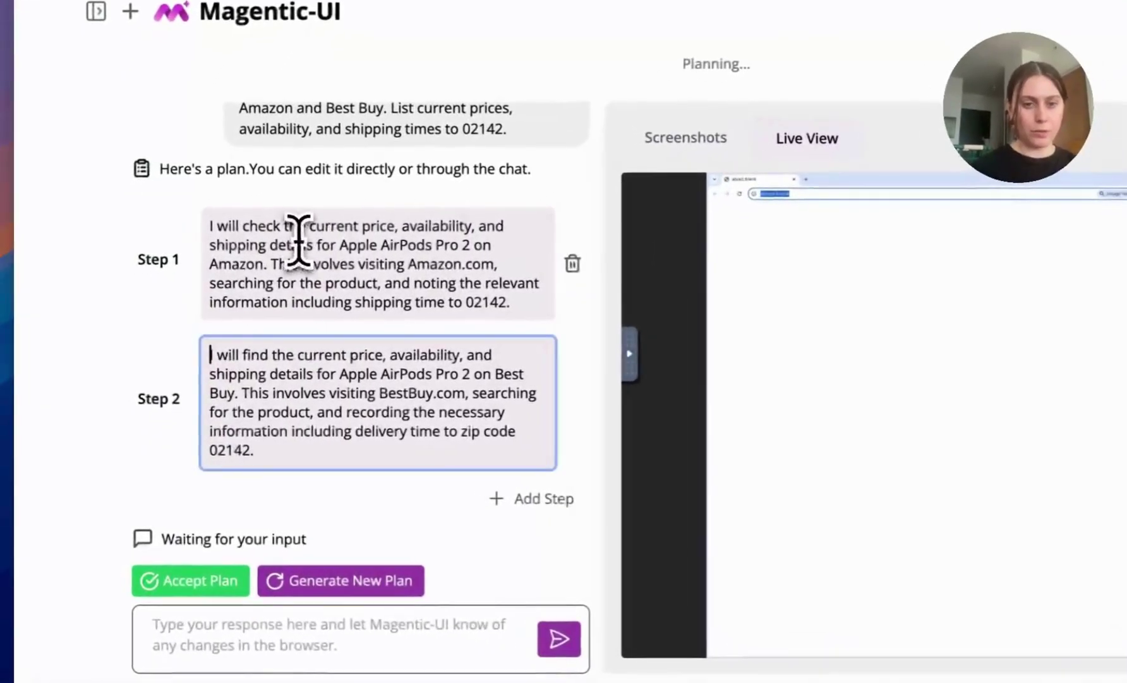
Step: Add Step 3 'Summarize findings and give a recommendation' to the plan and accept it
left_click(218, 393)
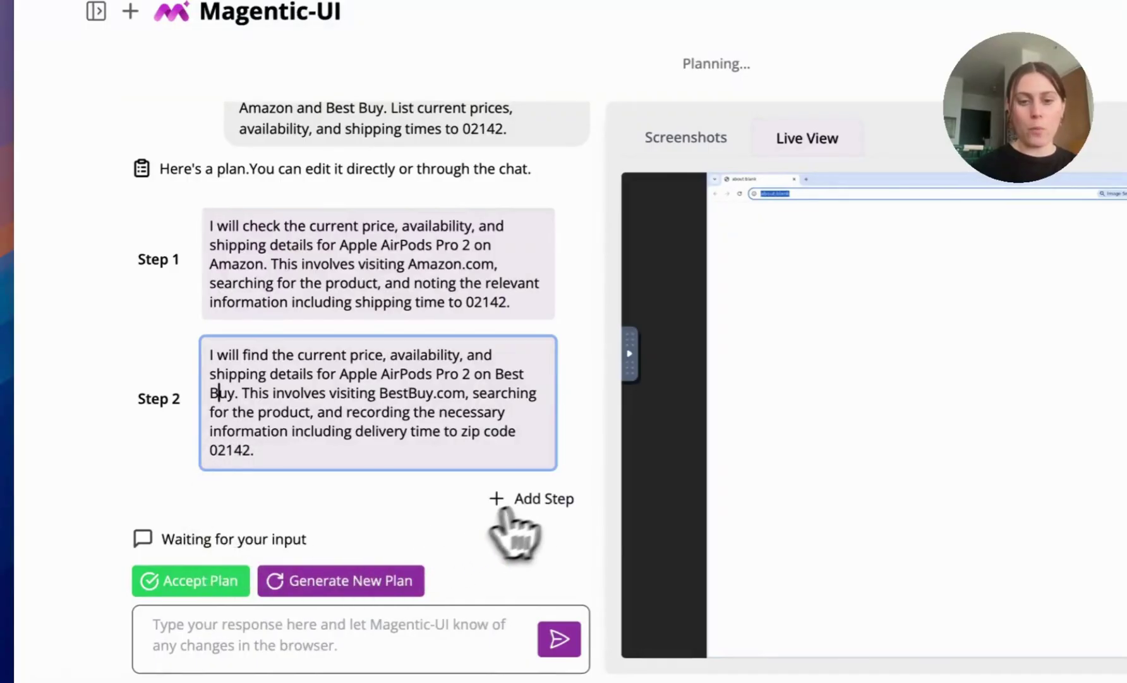
left_click(534, 499)
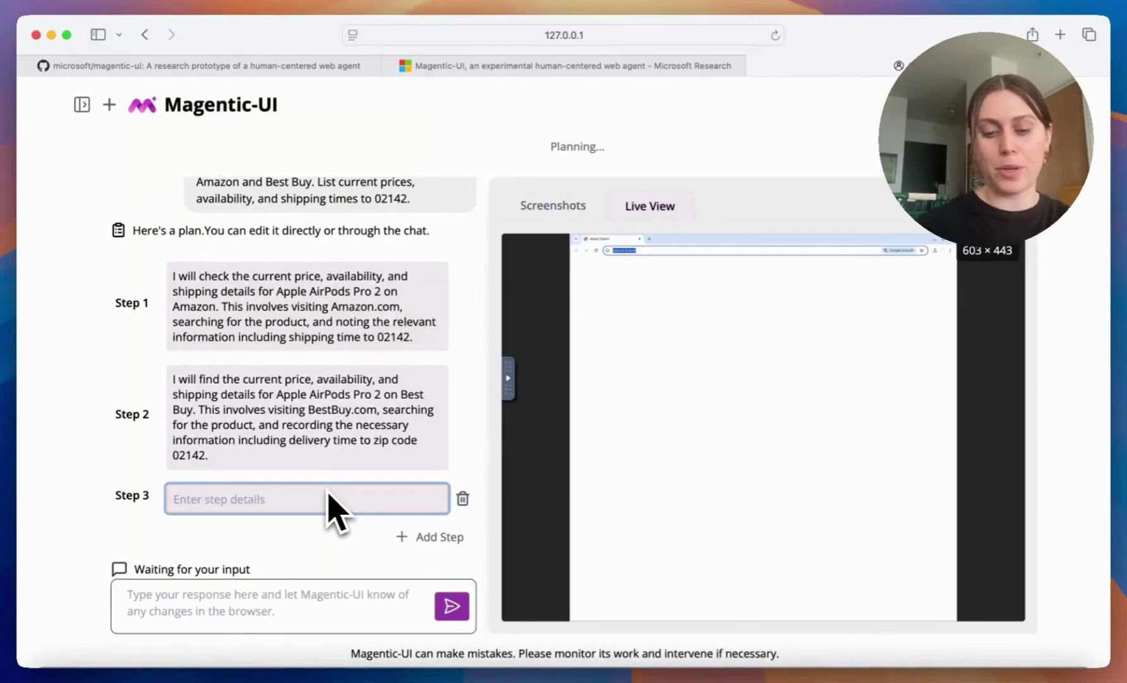
type("Su")
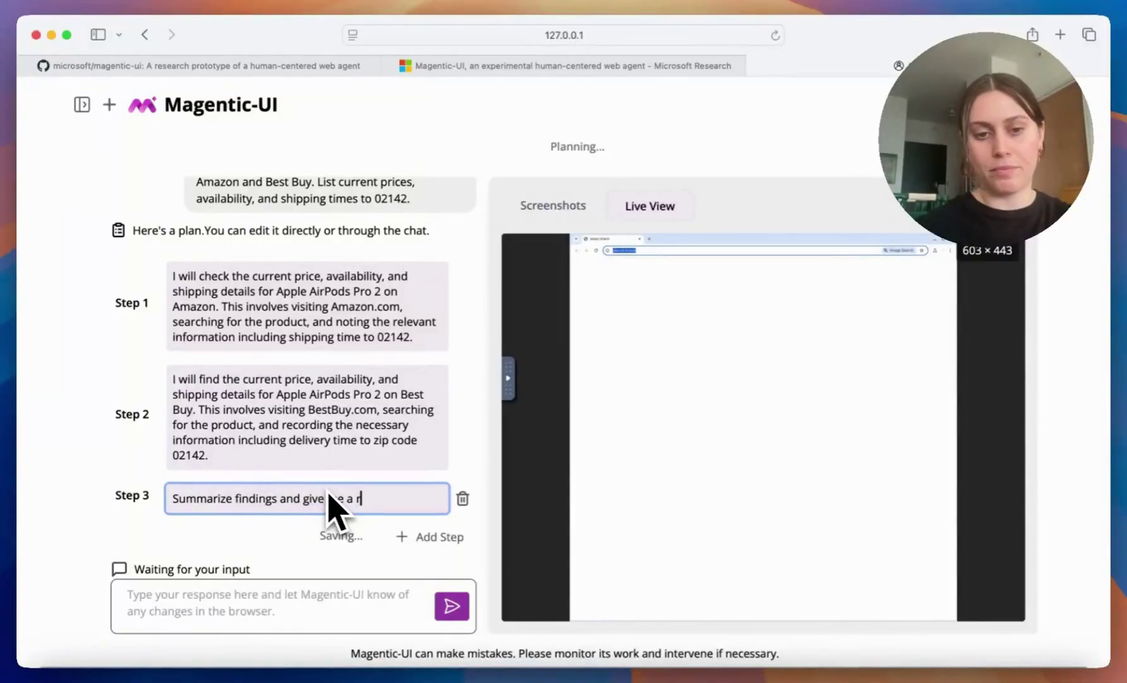
type("ecomme")
key("Tab")
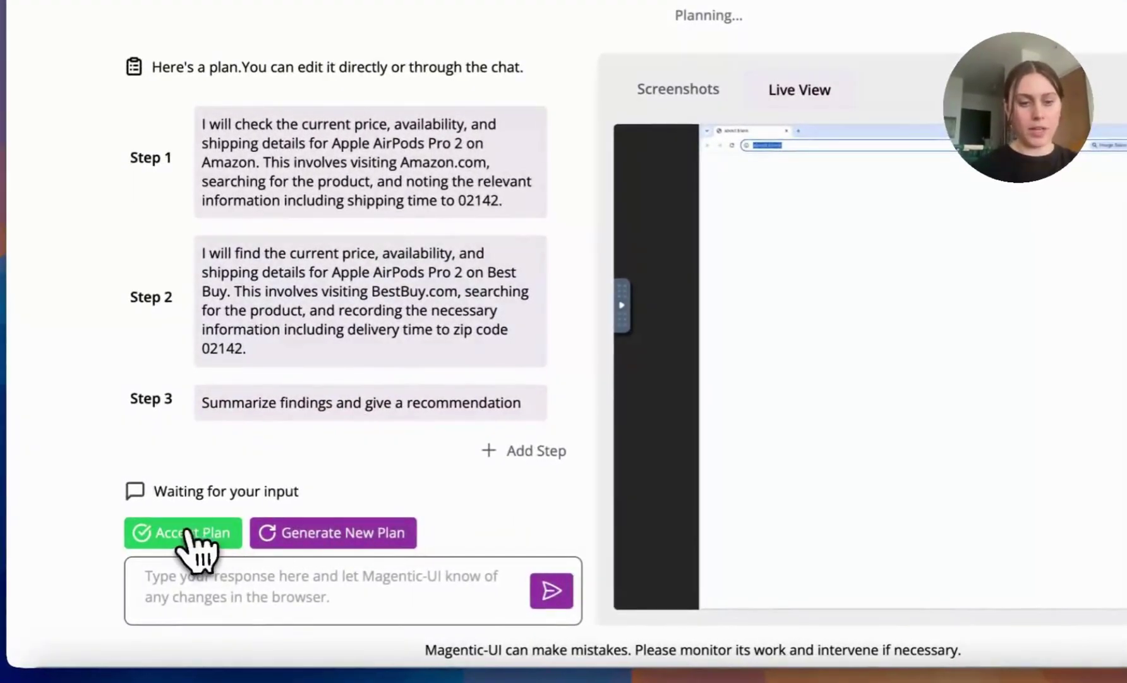
left_click(189, 531)
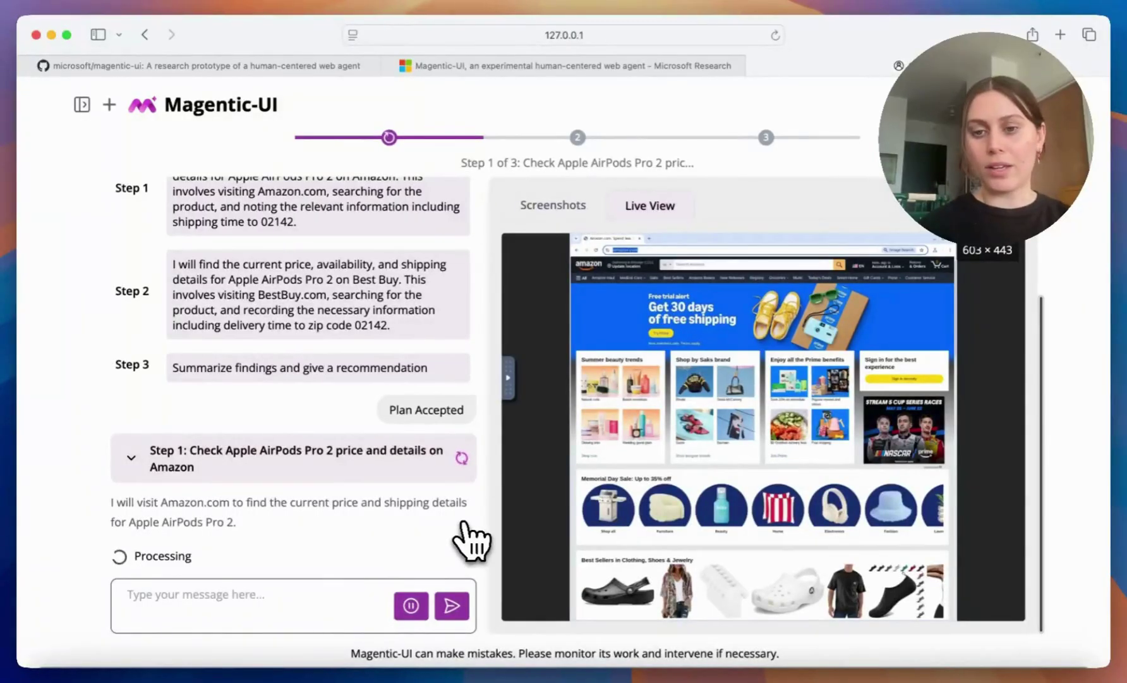
Step: Watch the agent search Amazon for AirPods Pro 2 and enter delivery zip code 02142
mouse_move(494, 366)
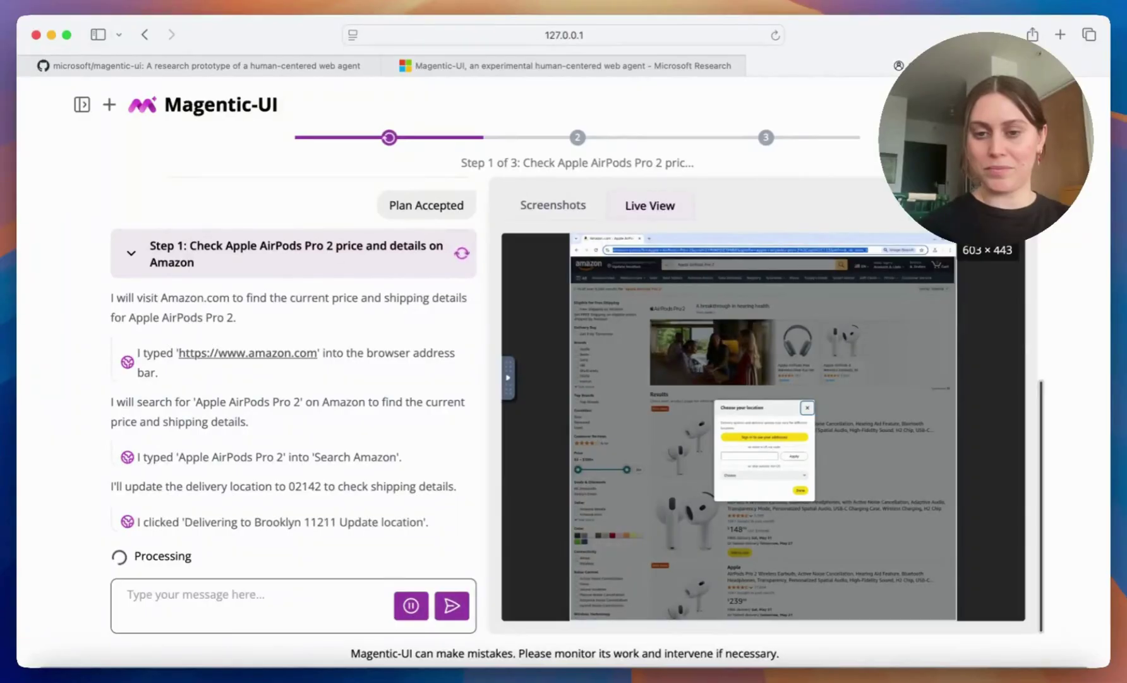
mouse_move(763, 426)
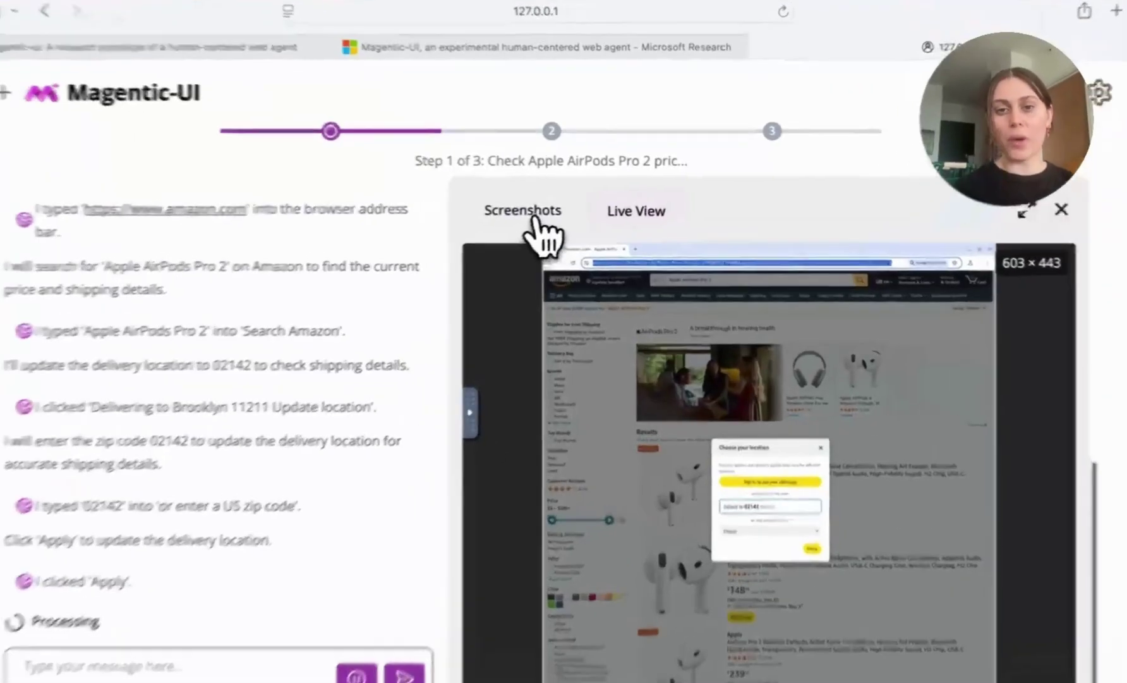
Step: Page back and forth through the agent's captured screenshots, then switch to Live View
left_click(534, 217)
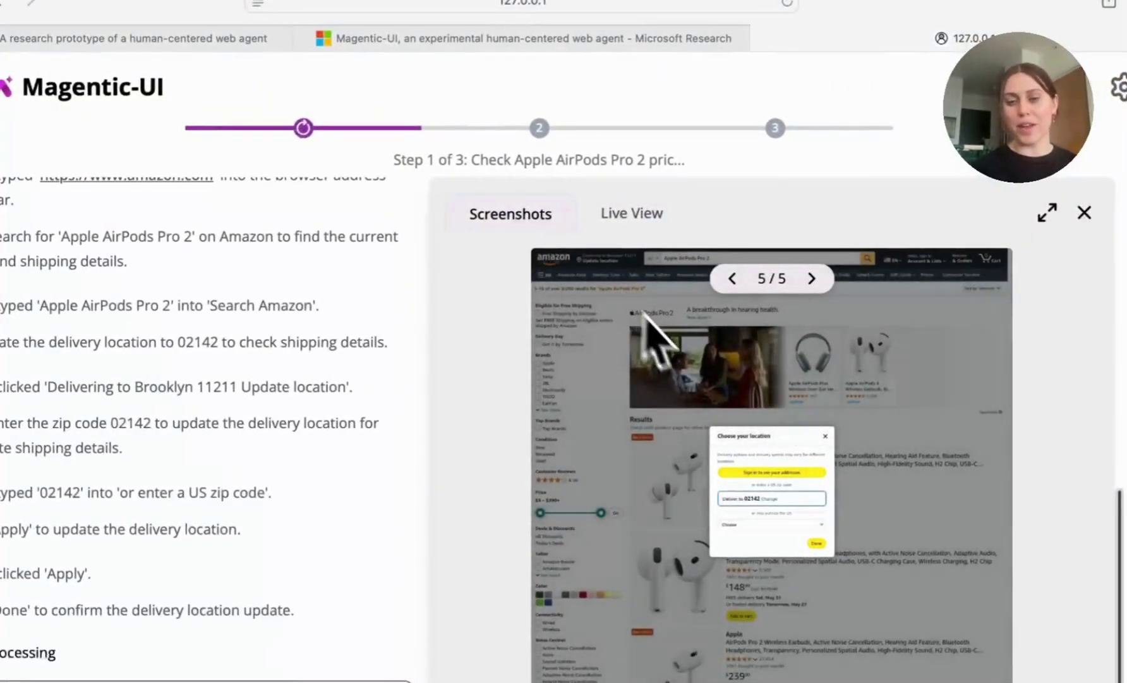
left_click(732, 282)
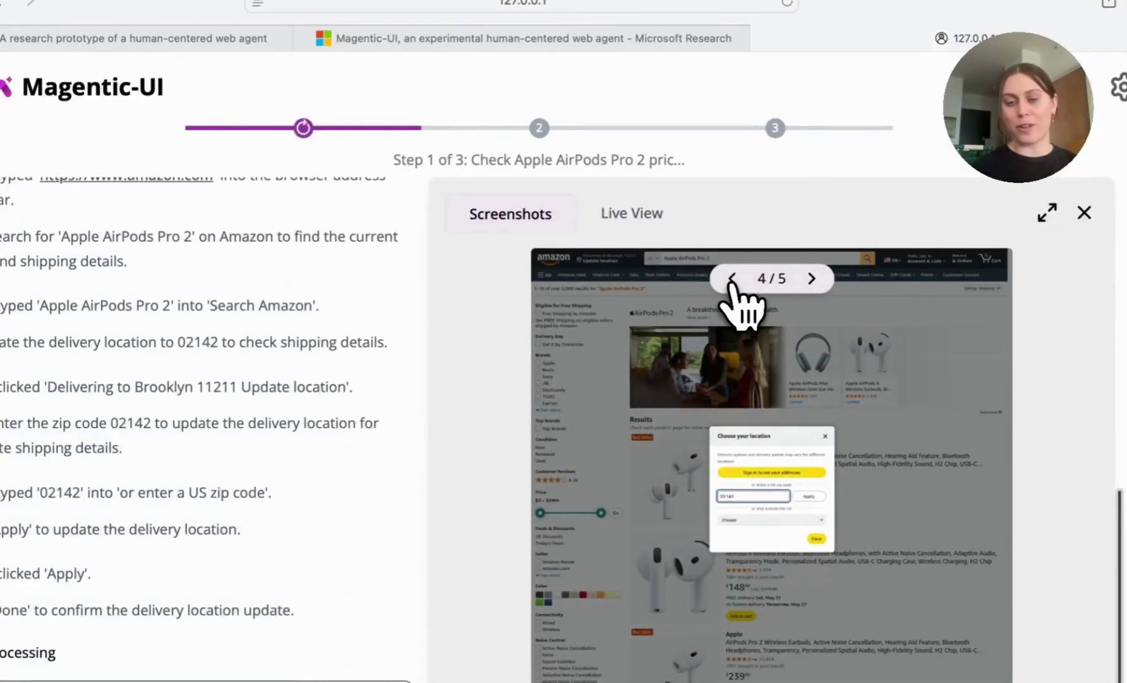
left_click(733, 281)
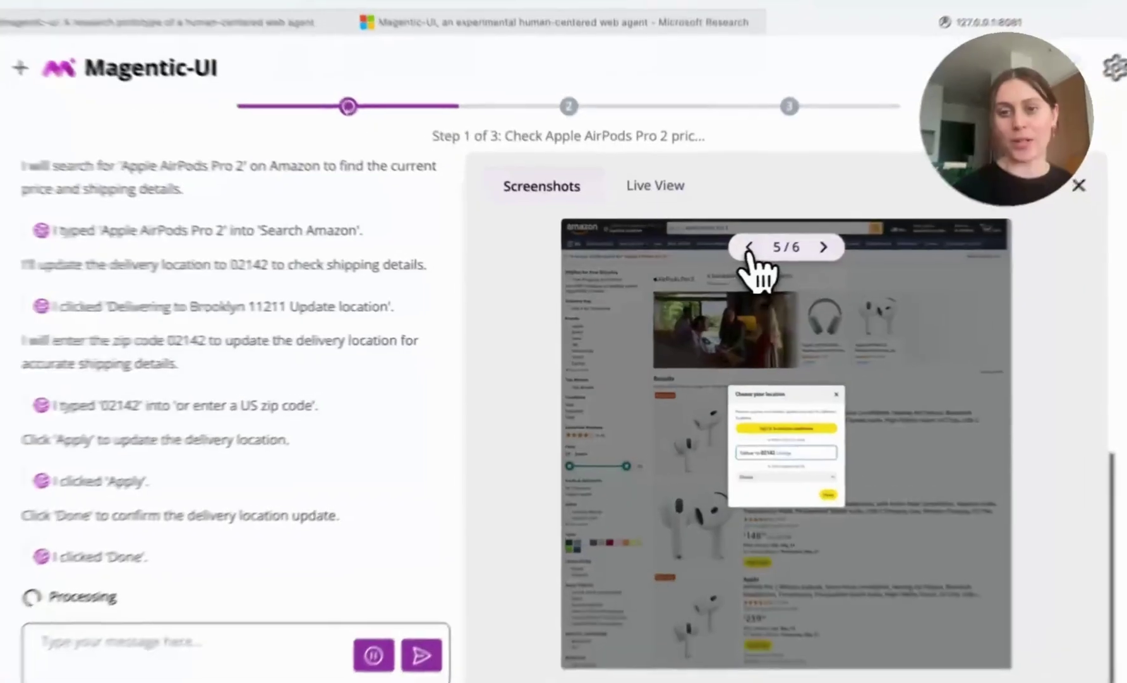
left_click(732, 258)
left_click(732, 258)
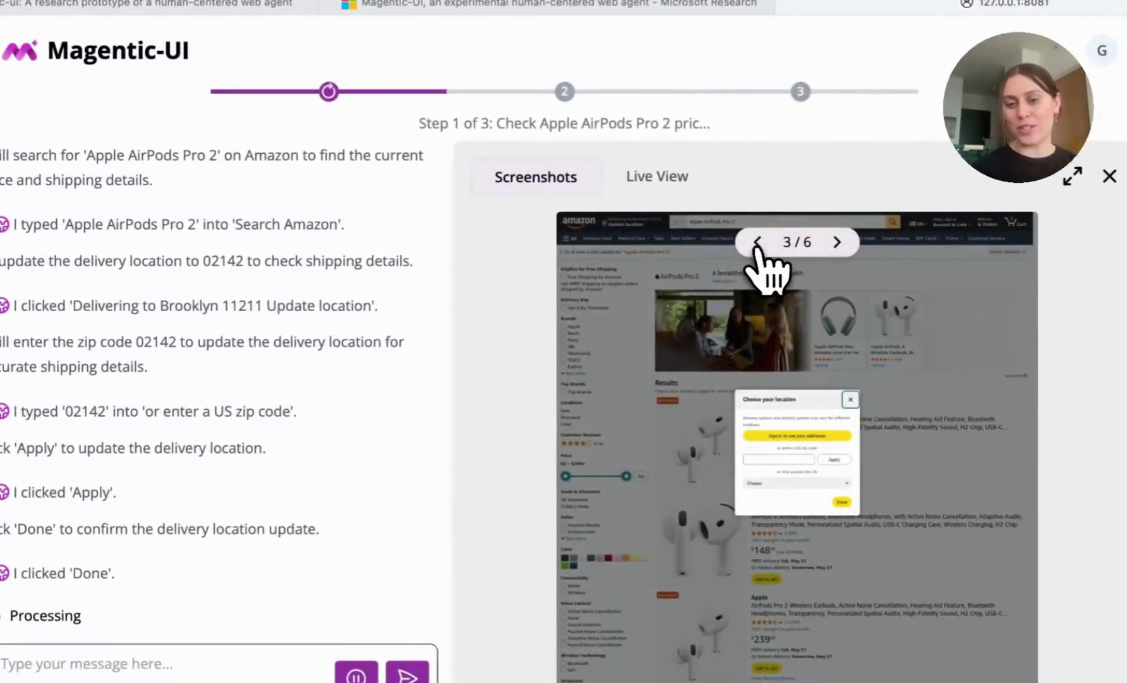
left_click(838, 246)
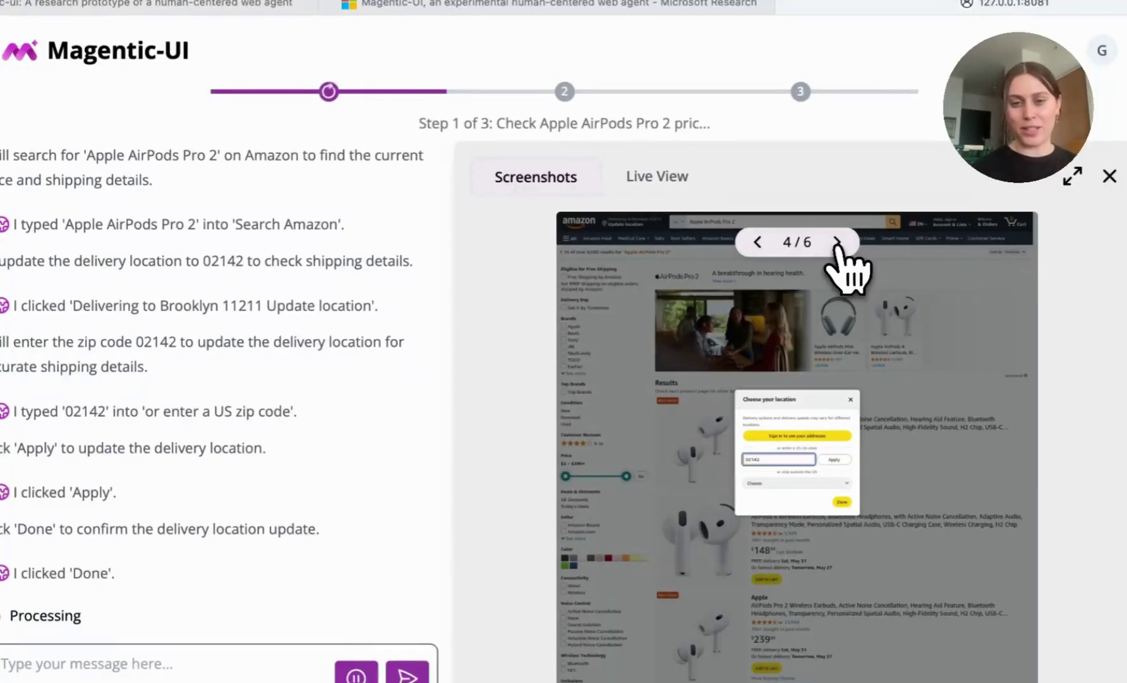
left_click(837, 242)
left_click(837, 242)
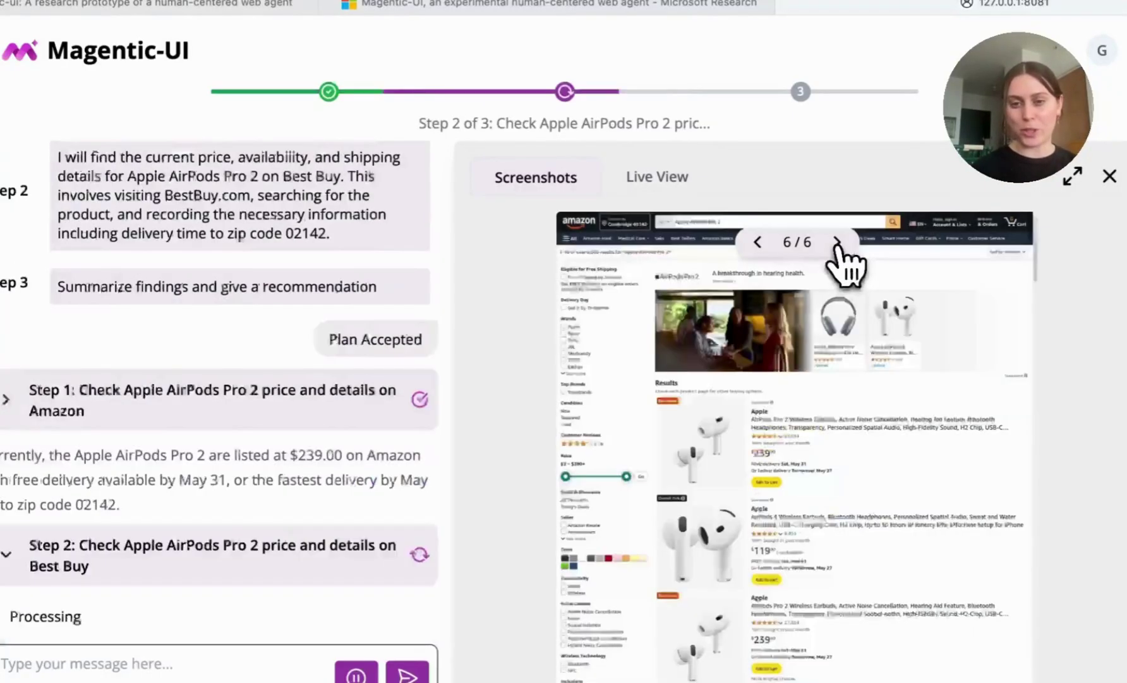
left_click(838, 242)
left_click(672, 185)
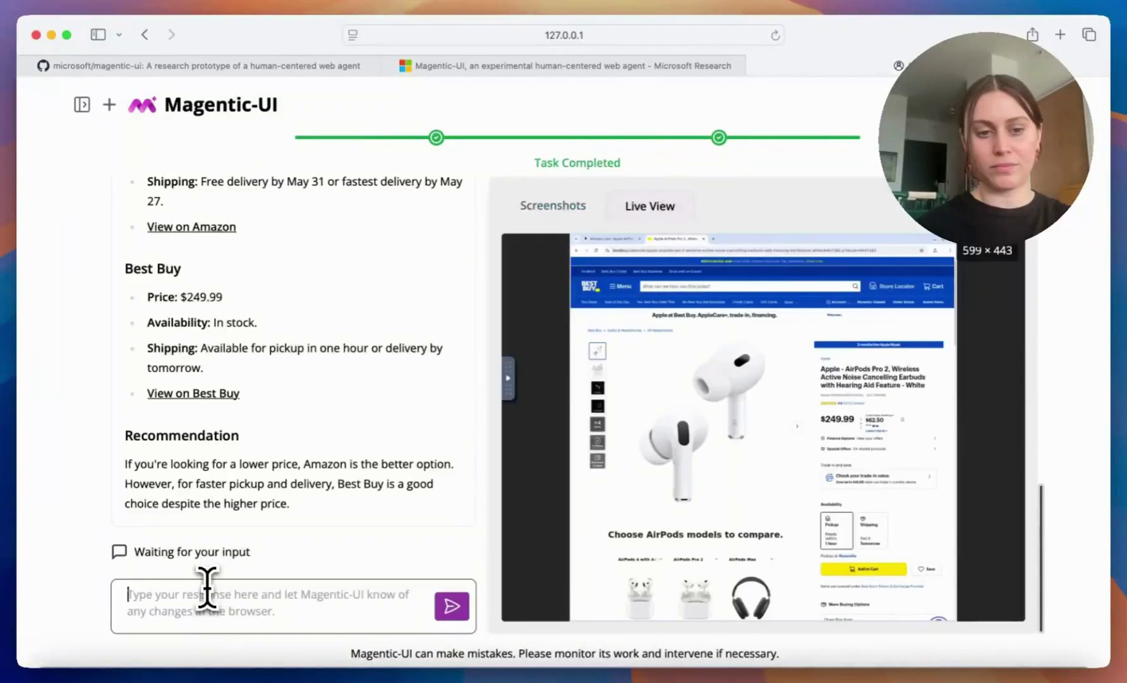
Step: Request 'Buy it from Best Buy for delivery at 02142' and accept the agent's two-step plan
type("Buy it from Best")
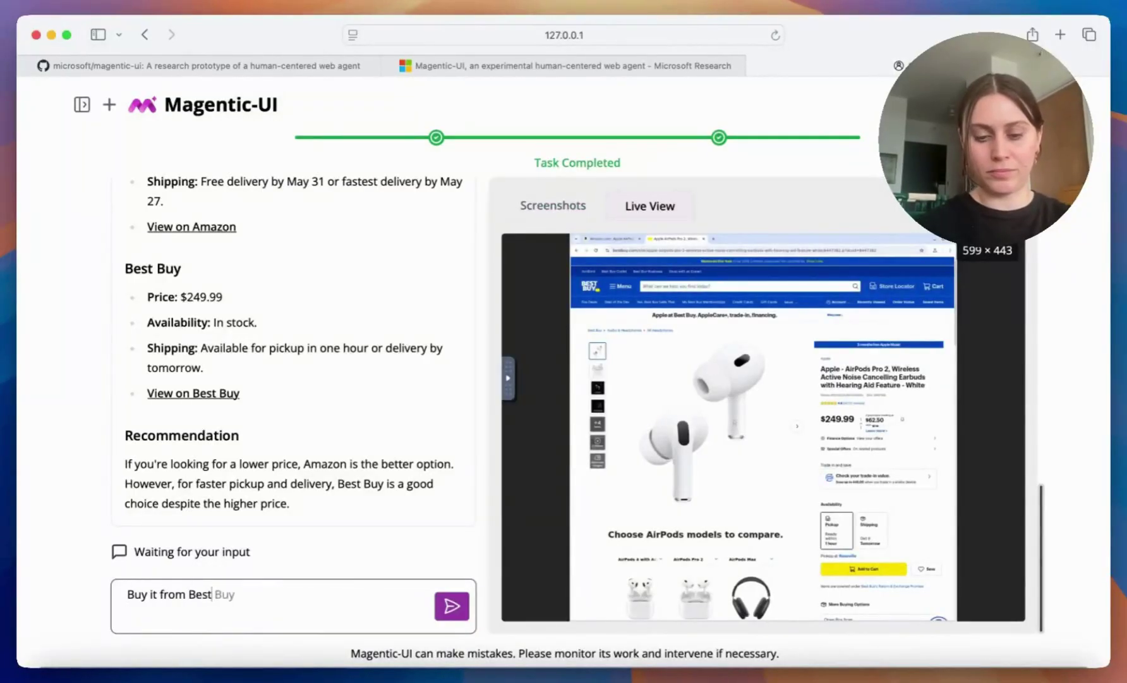
type(" Buy for delivery at 0214")
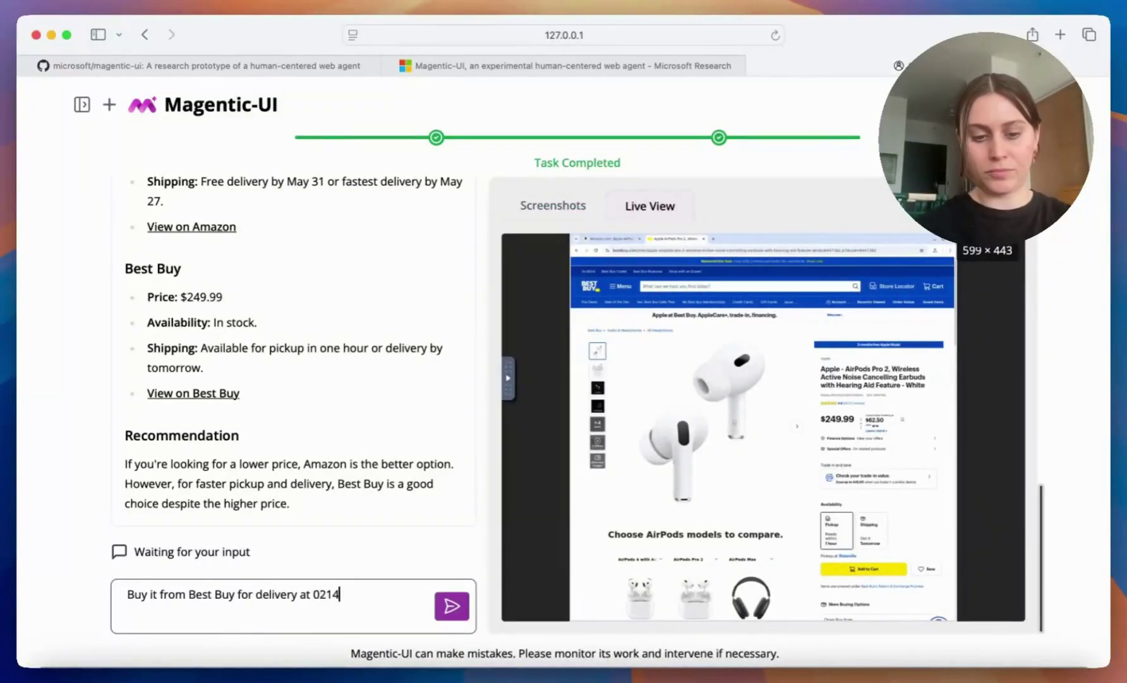
type("2")
key("Return")
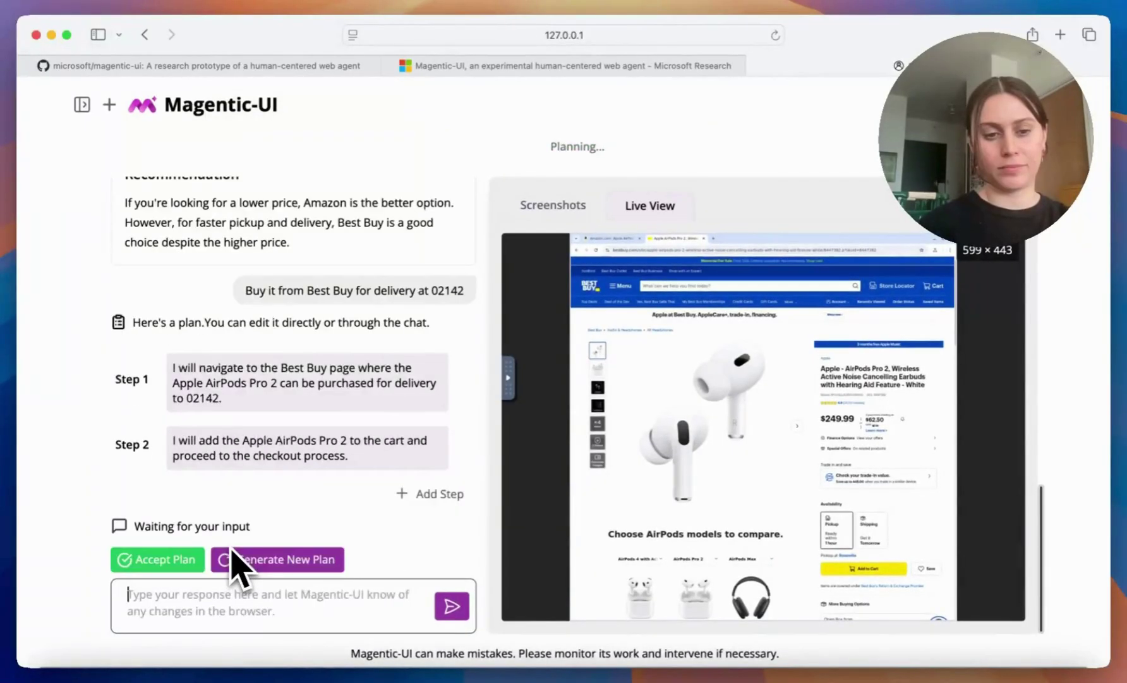
left_click(167, 560)
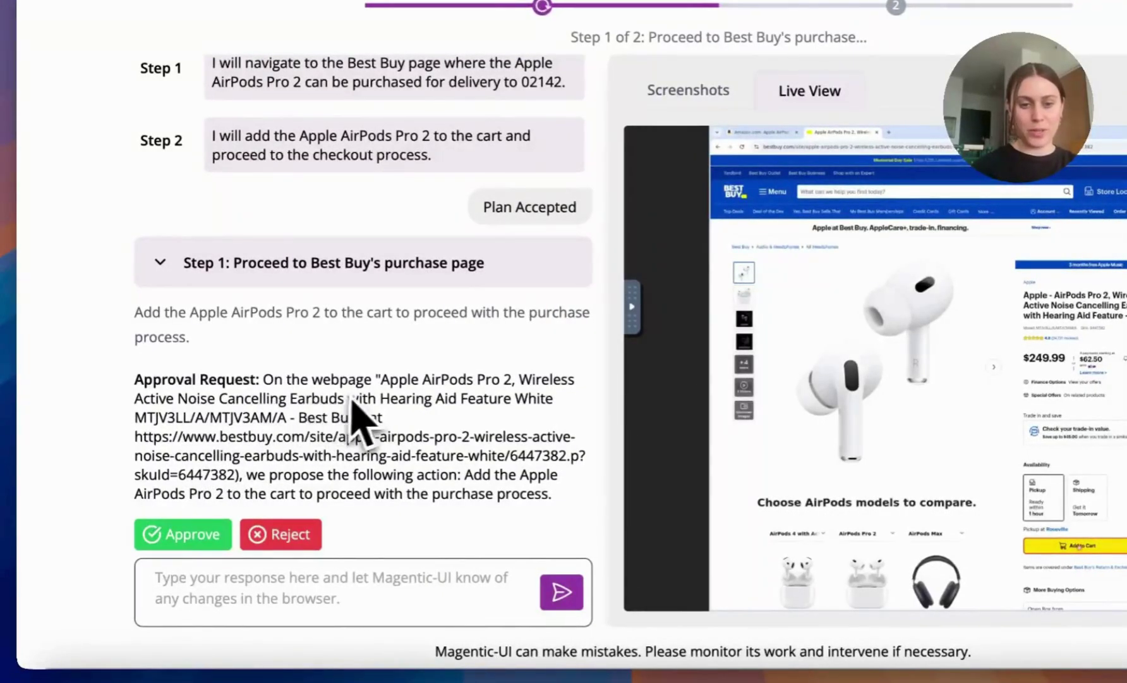
Step: Approve adding AirPods Pro 2 to the Best Buy cart and going to the cart
left_click(199, 534)
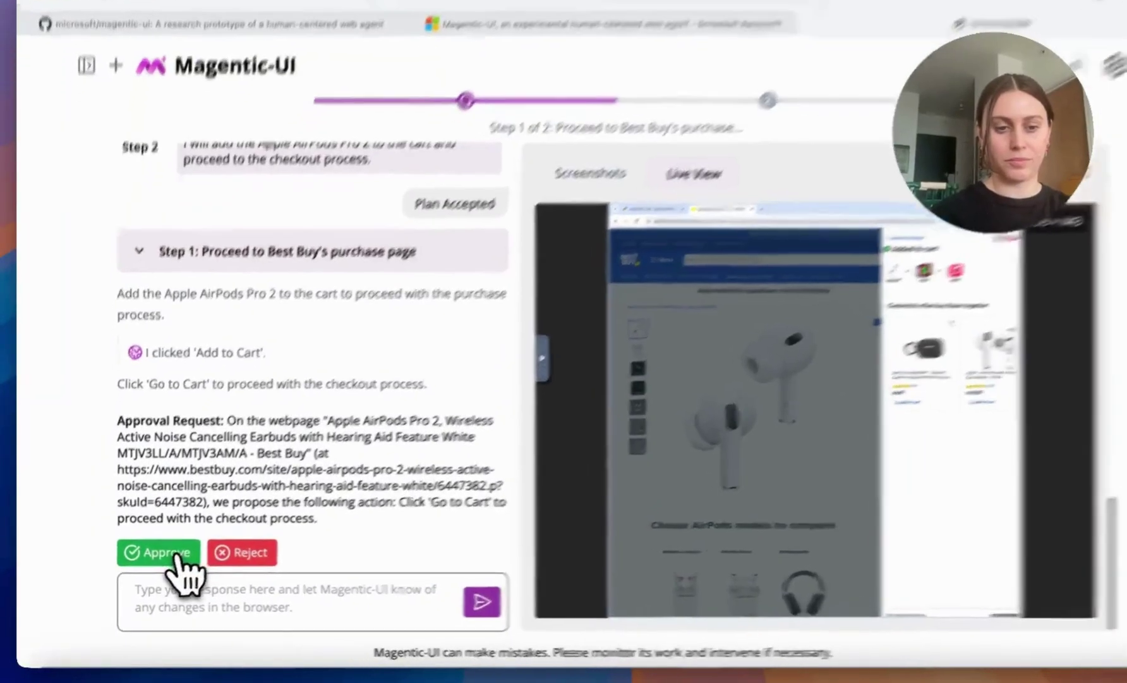
left_click(167, 559)
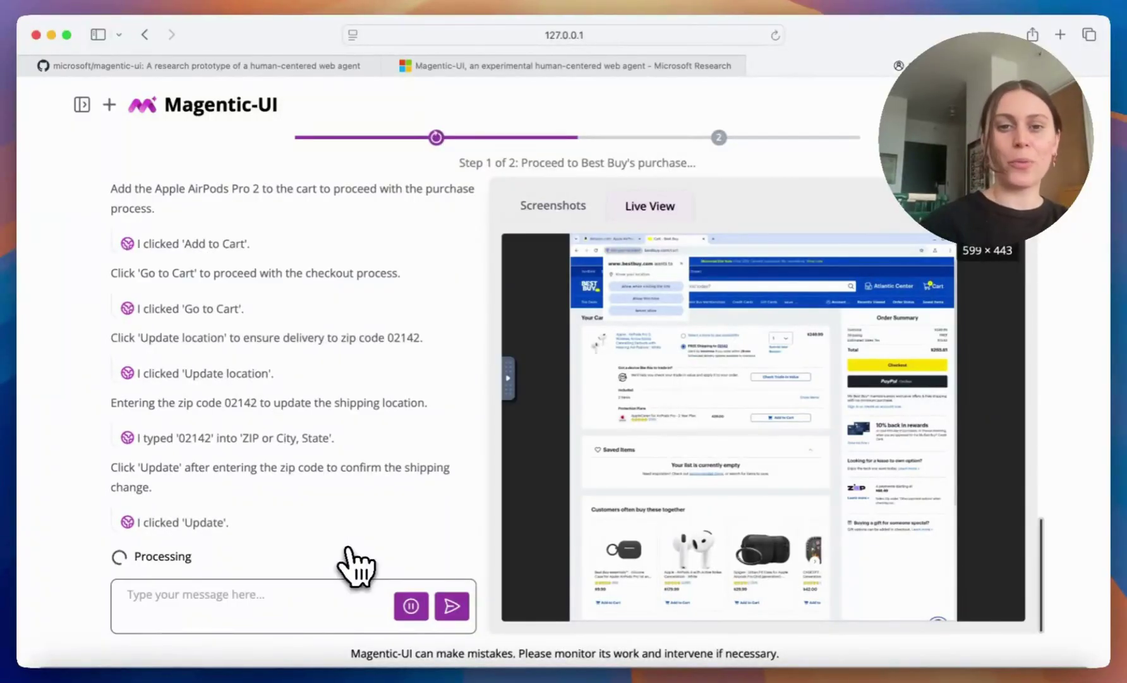
Step: Take control of the agent's browser at Best Buy sign-in and focus the description box
mouse_move(582, 432)
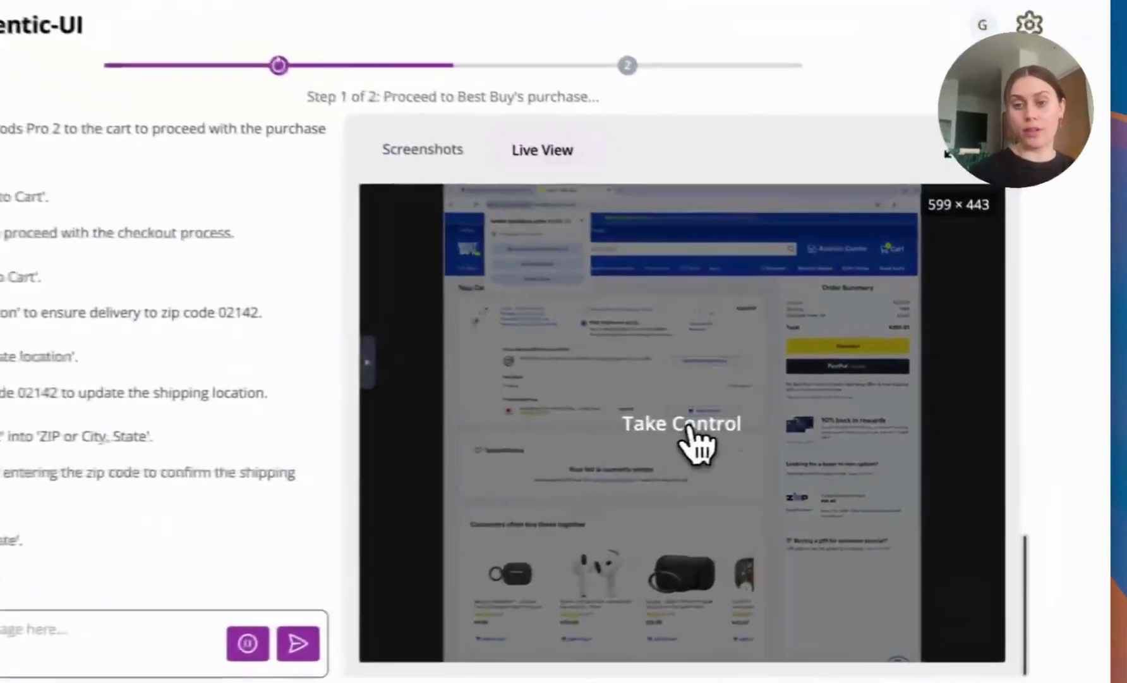
left_click(766, 436)
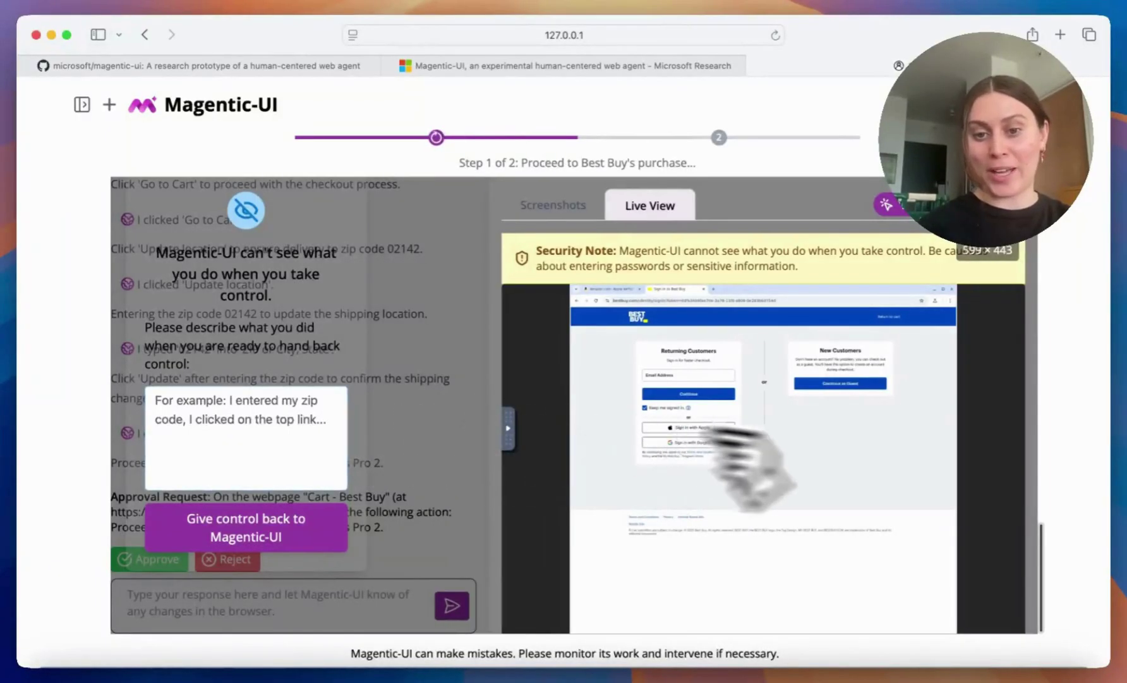
left_click(280, 436)
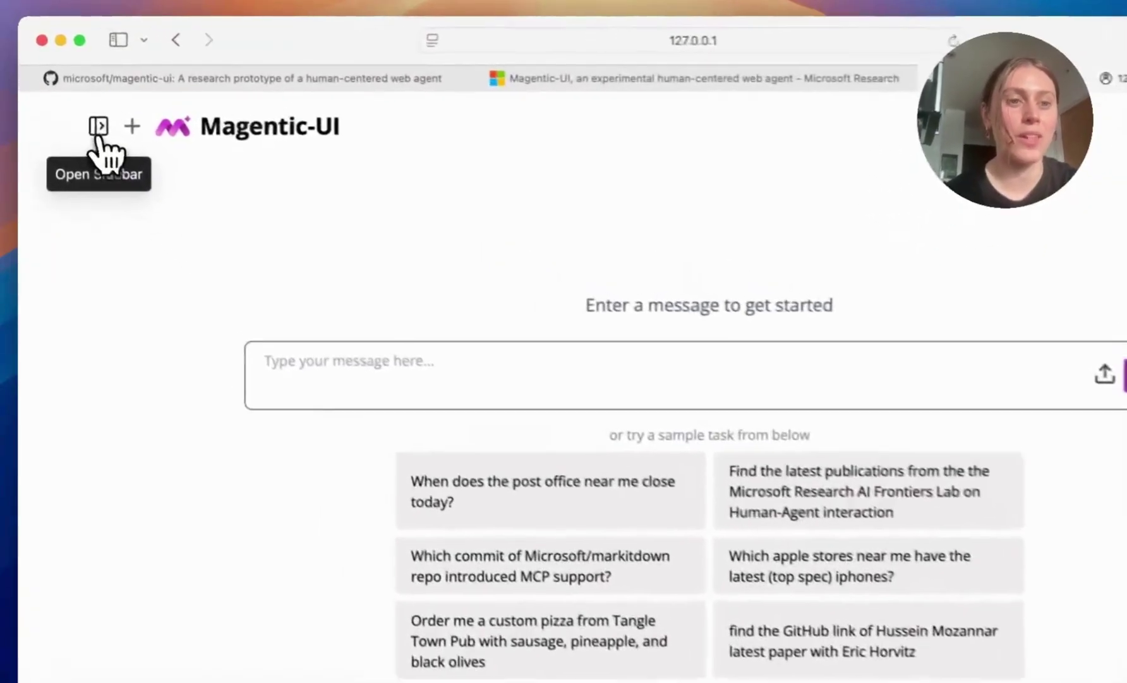
Step: Open the sidebar and go to the Saved Plans page
left_click(98, 129)
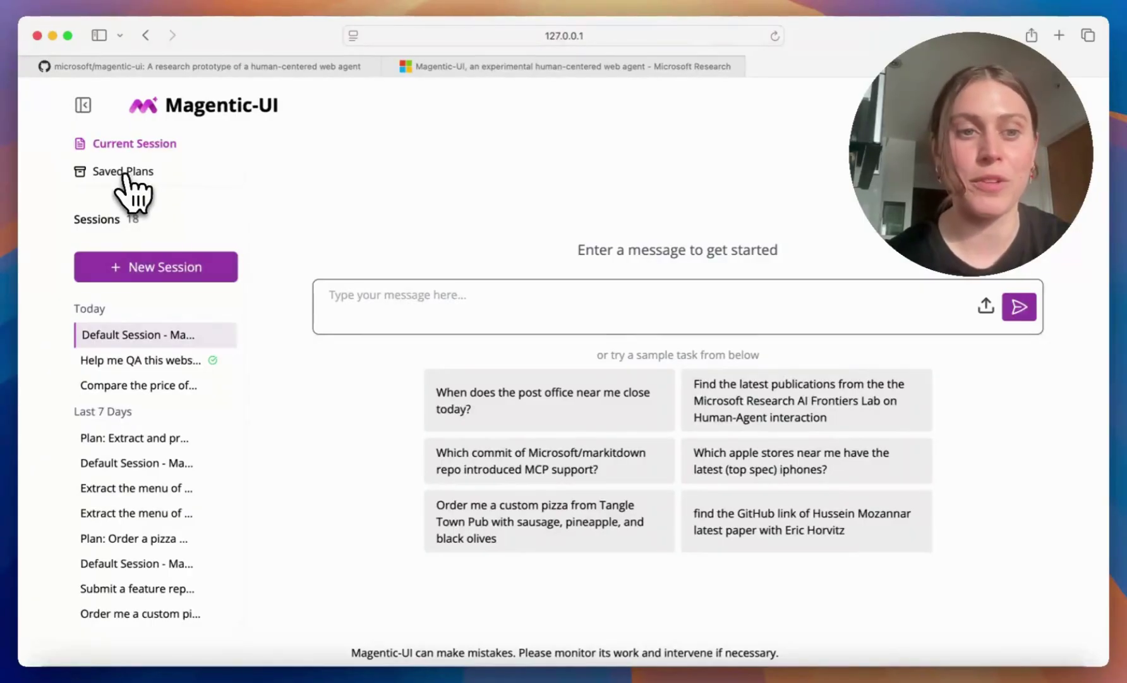
left_click(130, 174)
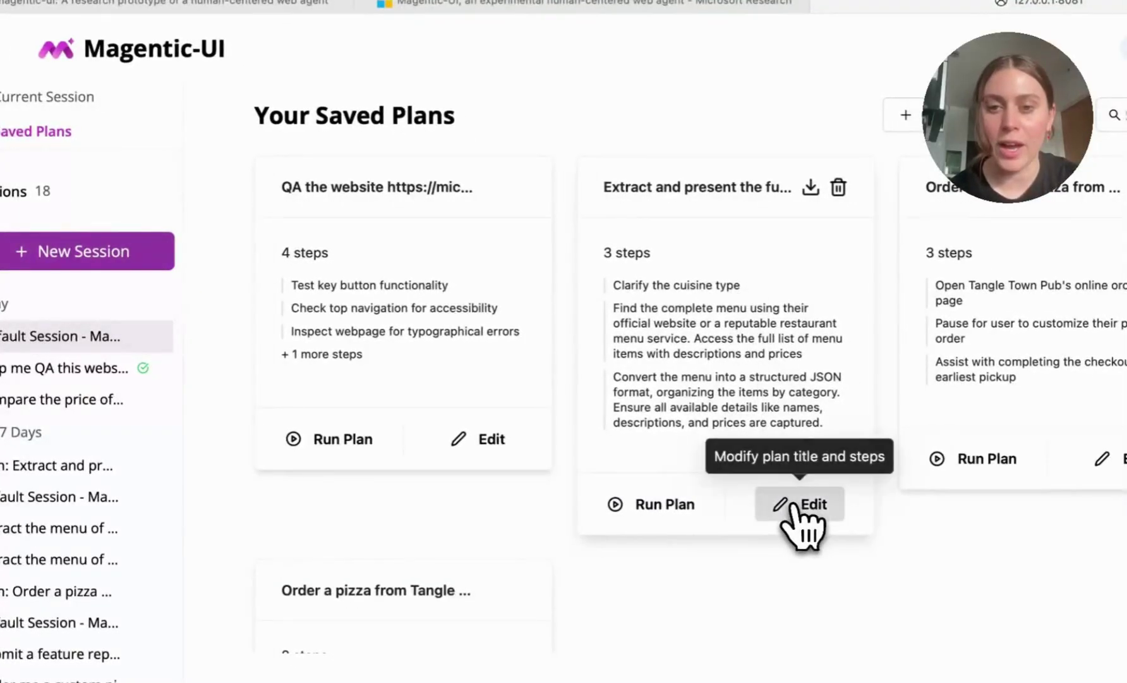
Step: Open the menu-extraction plan in the editor and review its title and step instructions
left_click(798, 504)
left_click(297, 184)
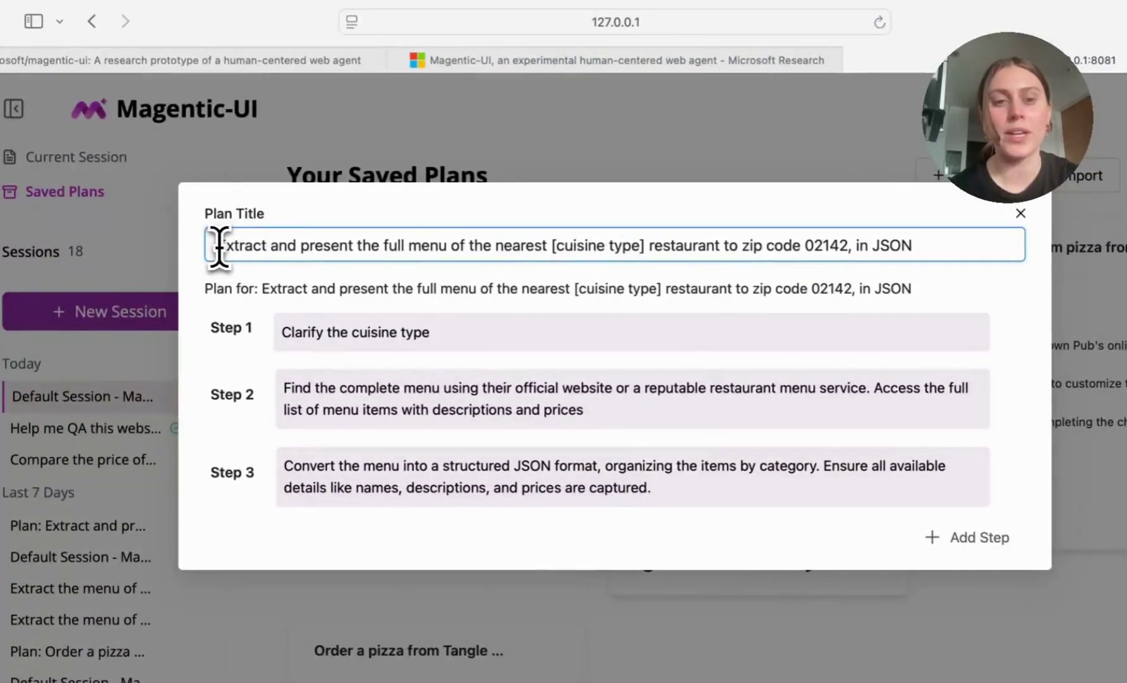
left_click_drag(219, 246, 369, 244)
key("super+a")
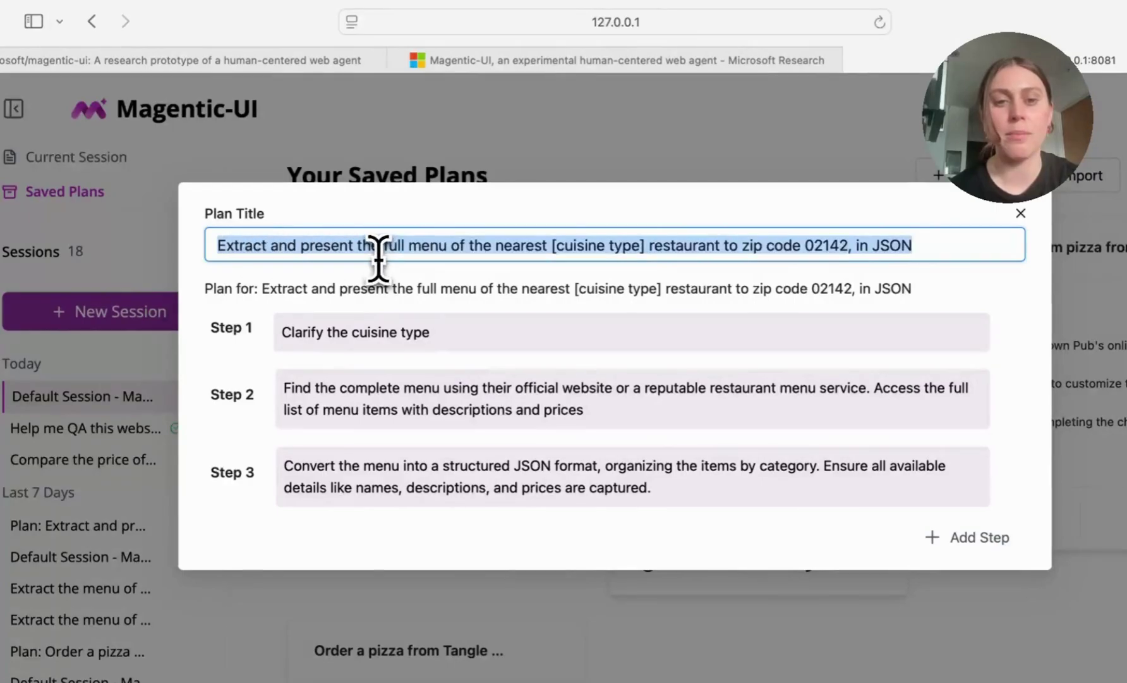
left_click(545, 245)
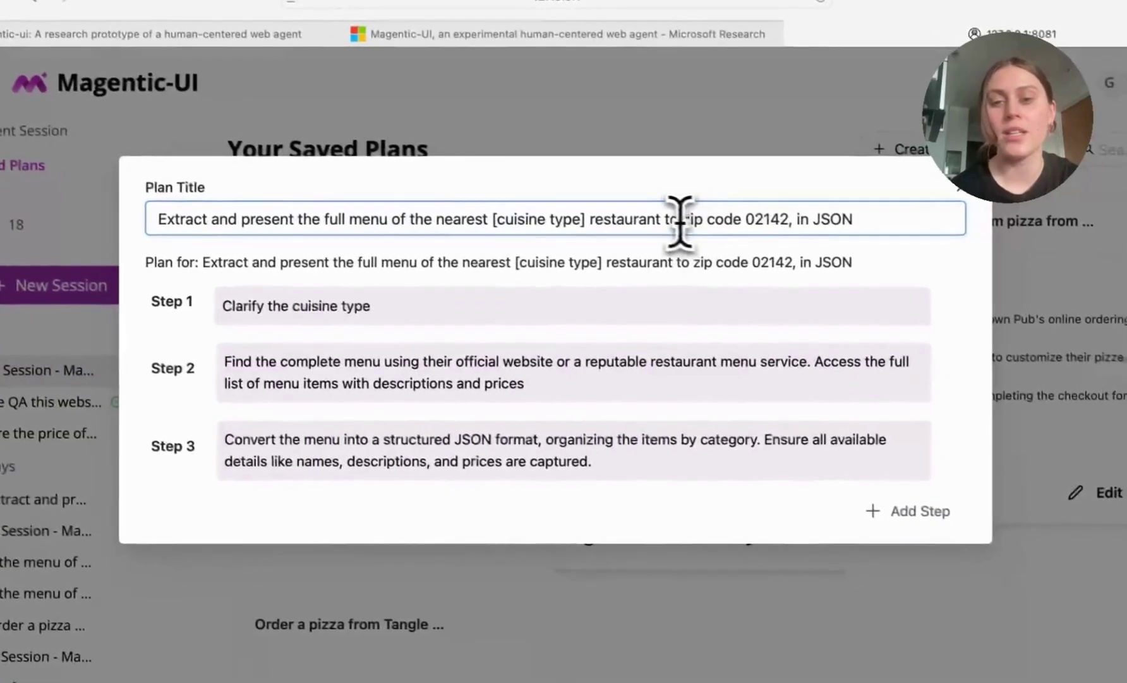
double_click(751, 219)
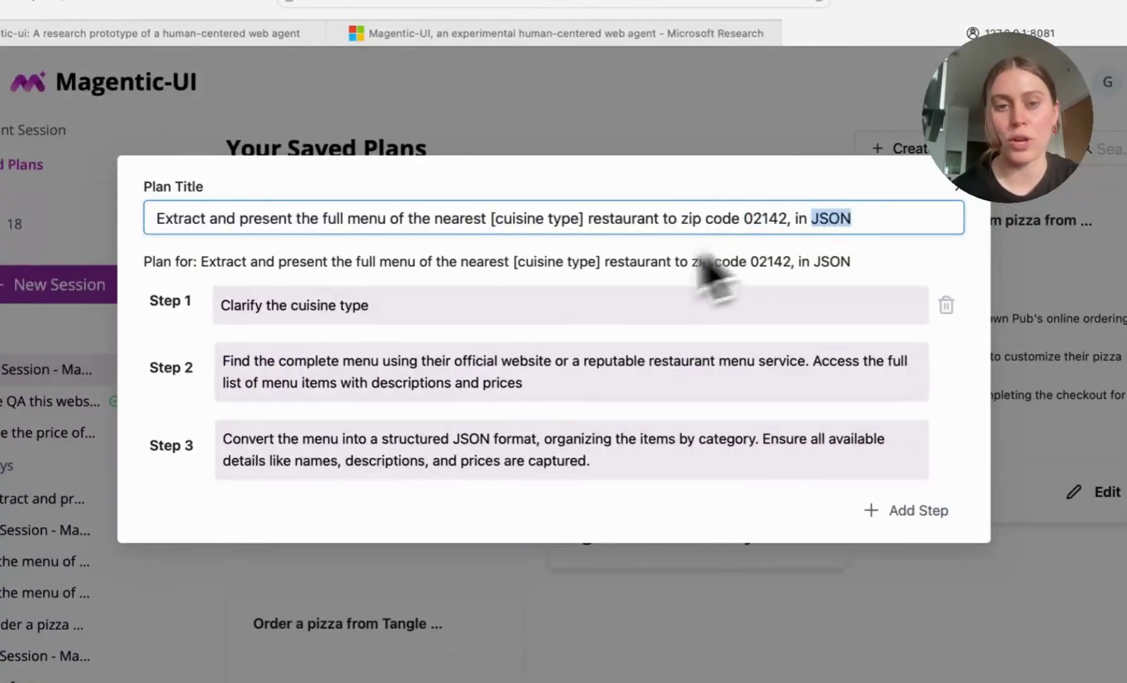
left_click(388, 307)
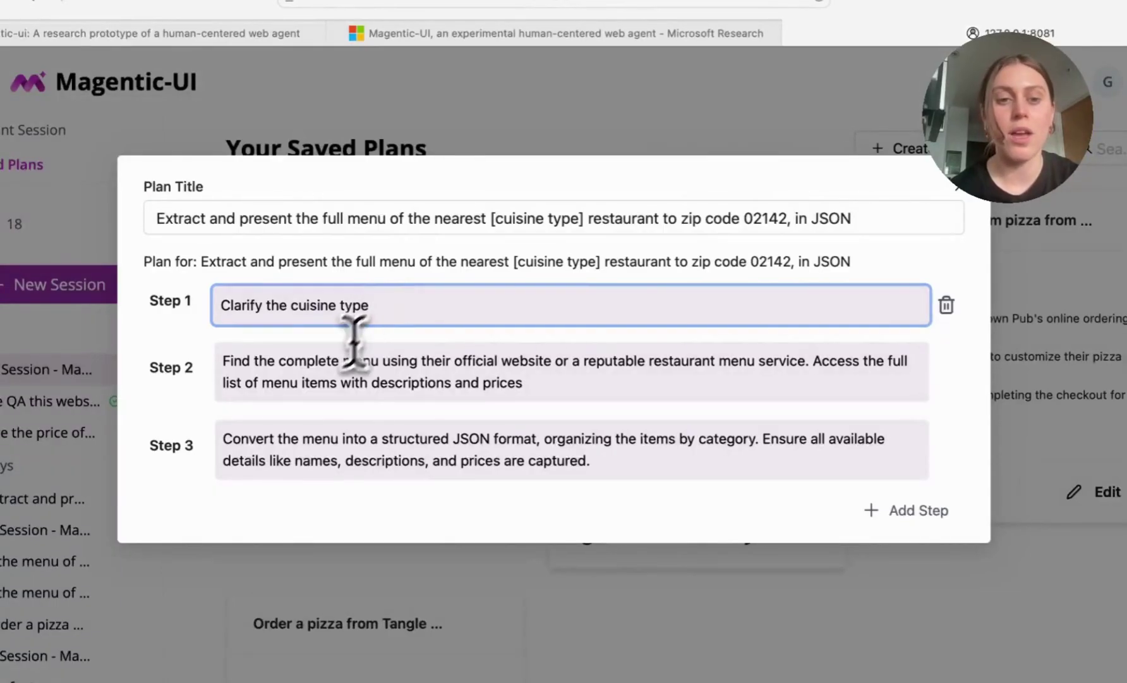
left_click(326, 361)
left_click_drag(285, 347, 588, 364)
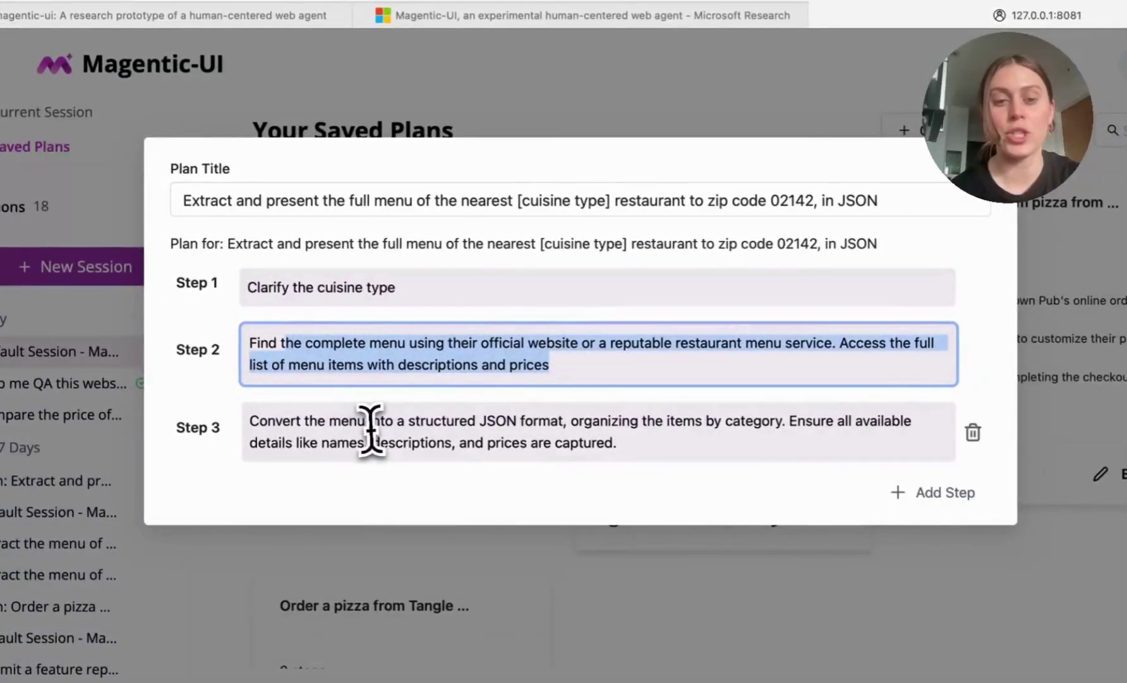
left_click_drag(370, 424, 562, 441)
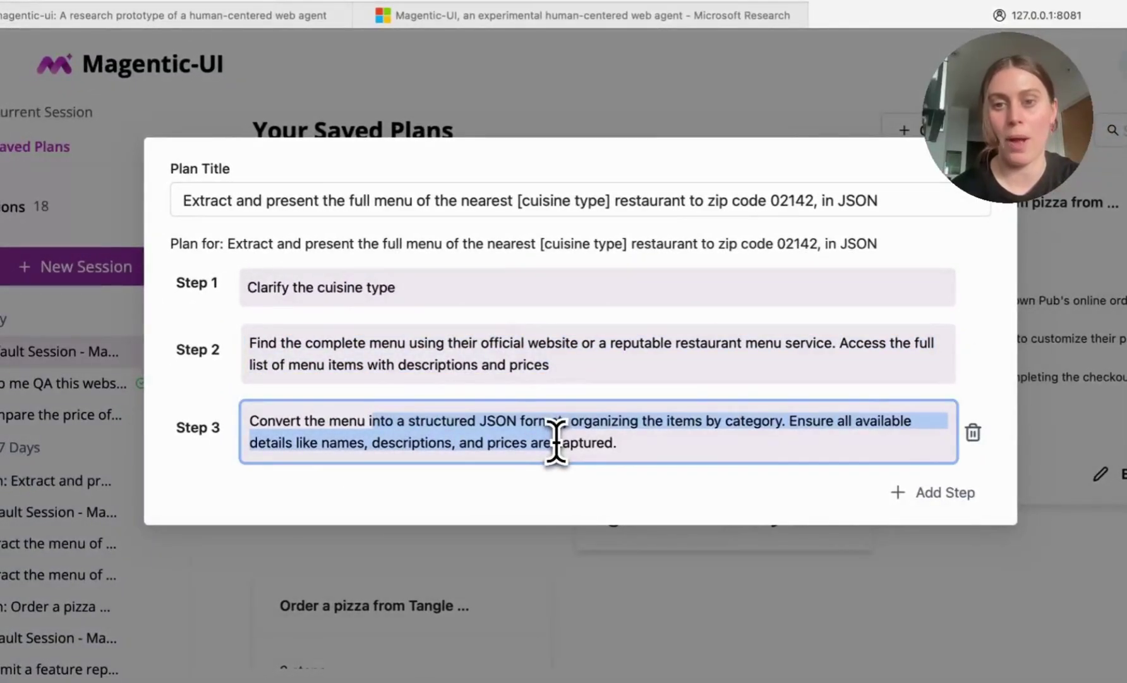
left_click(649, 201)
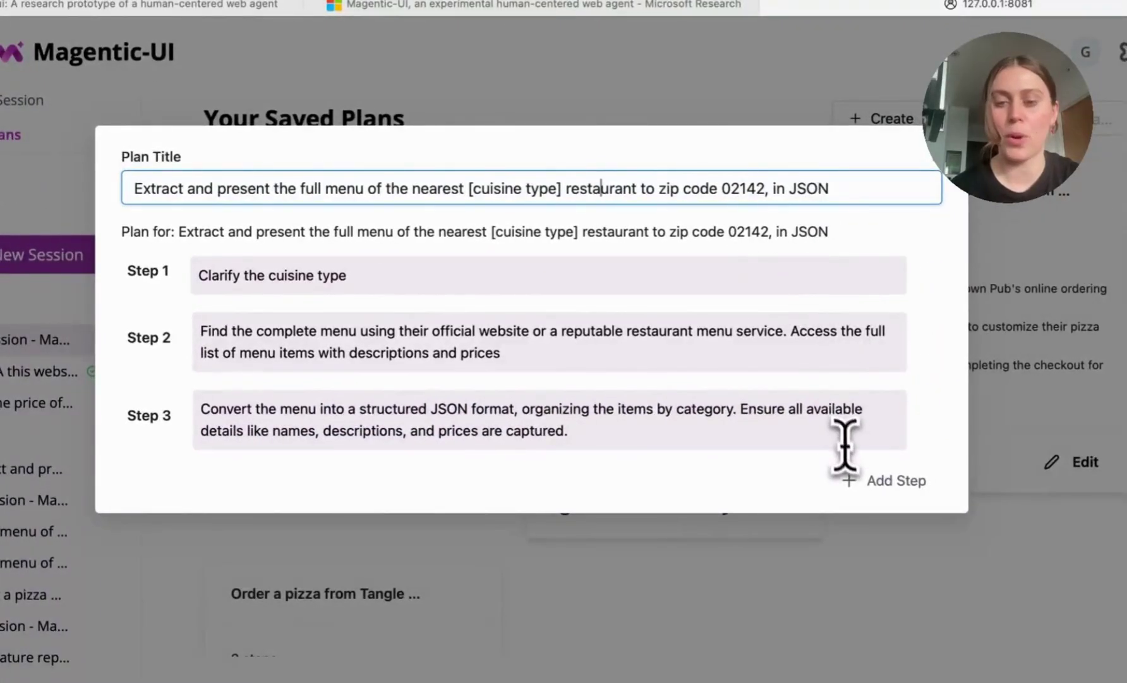
Step: Add a 'Clarify the Zip code' step and move it to Step 1
left_click(853, 482)
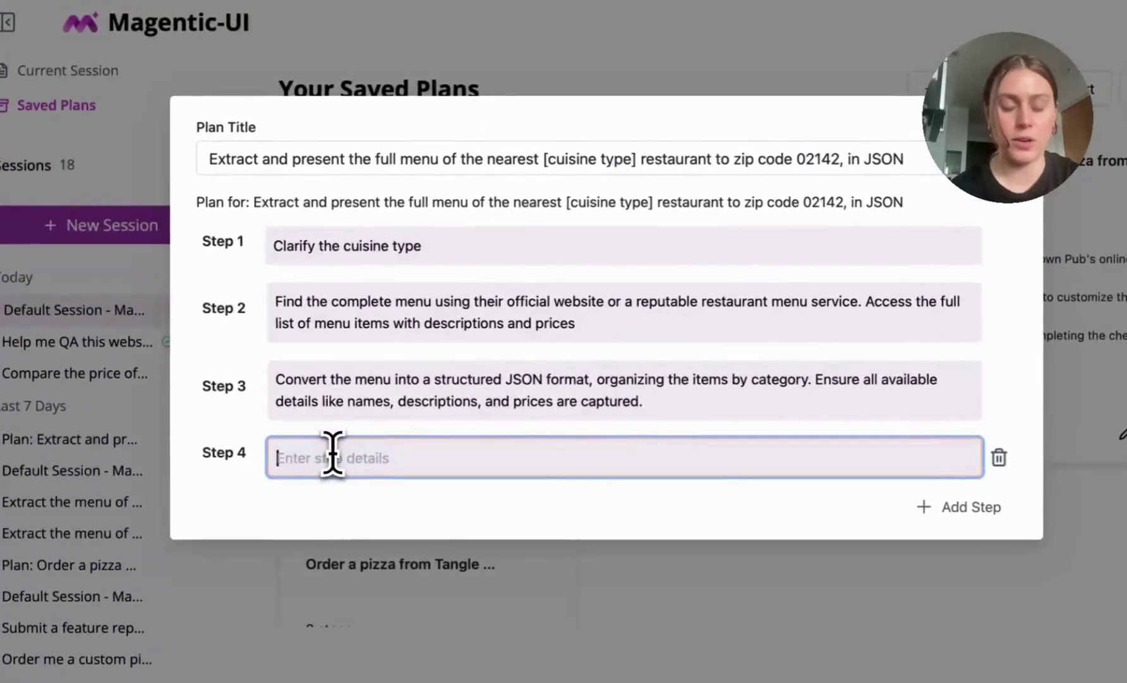
type("Clarify the Zip code")
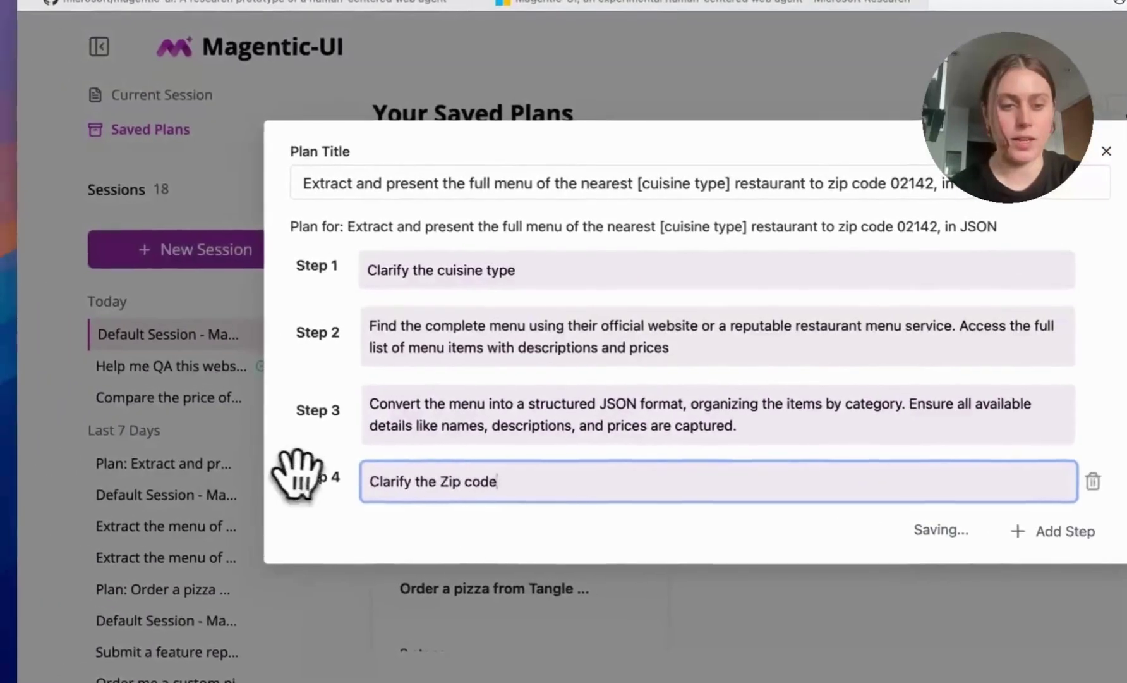
left_click_drag(203, 449, 229, 229)
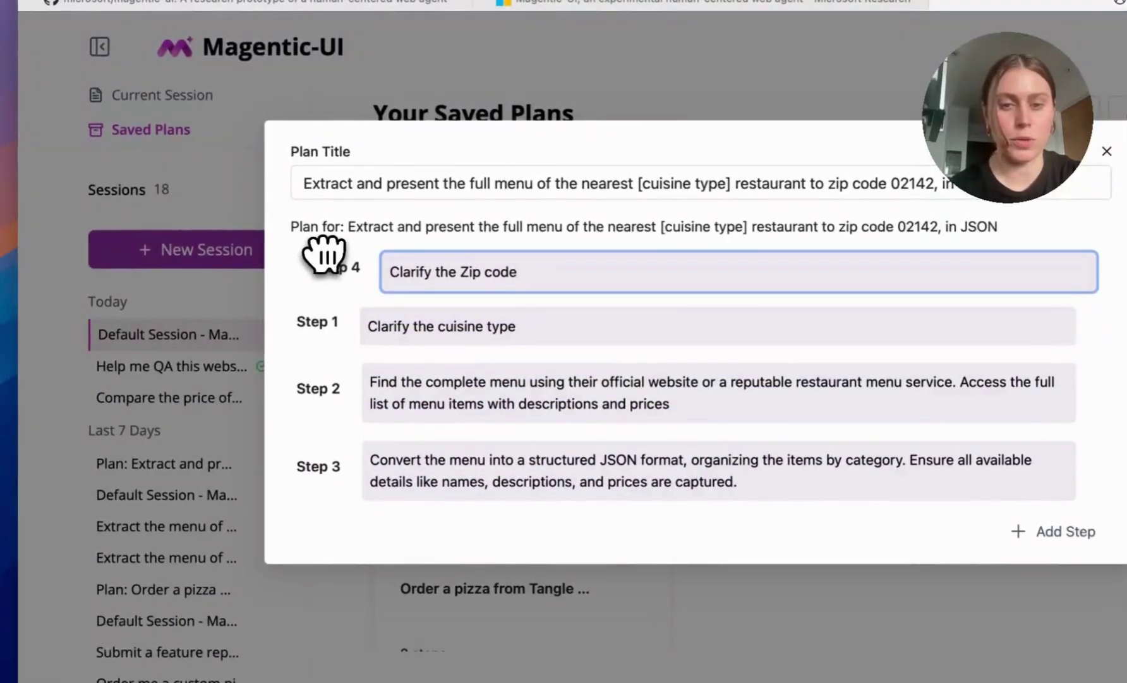
left_click_drag(325, 255, 326, 256)
Step: Replace '02142' in the plan title with 'given zip code' and close the editor
double_click(924, 183)
key("BackSpace")
key("BackSpace")
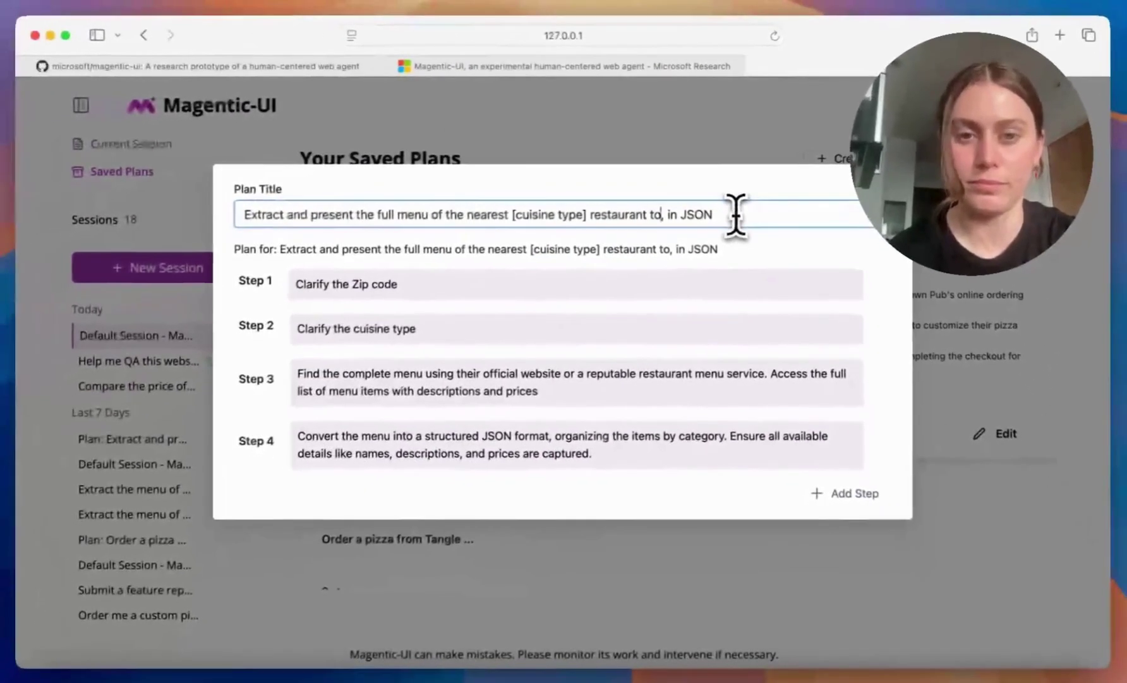
type("given zi")
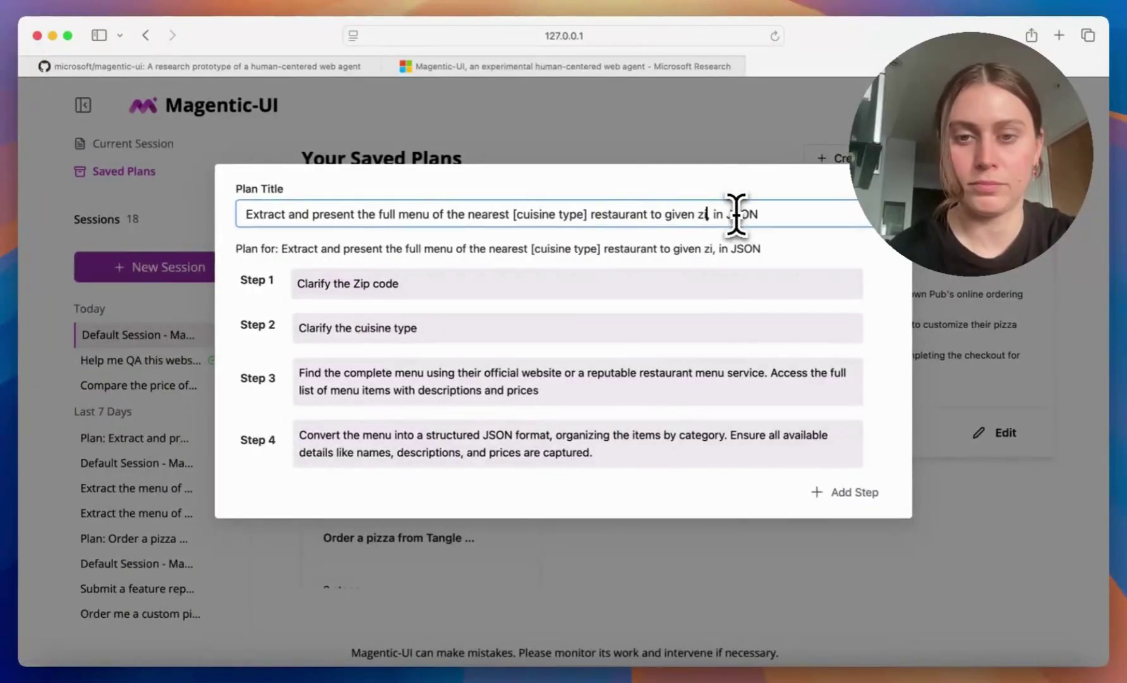
type("p code")
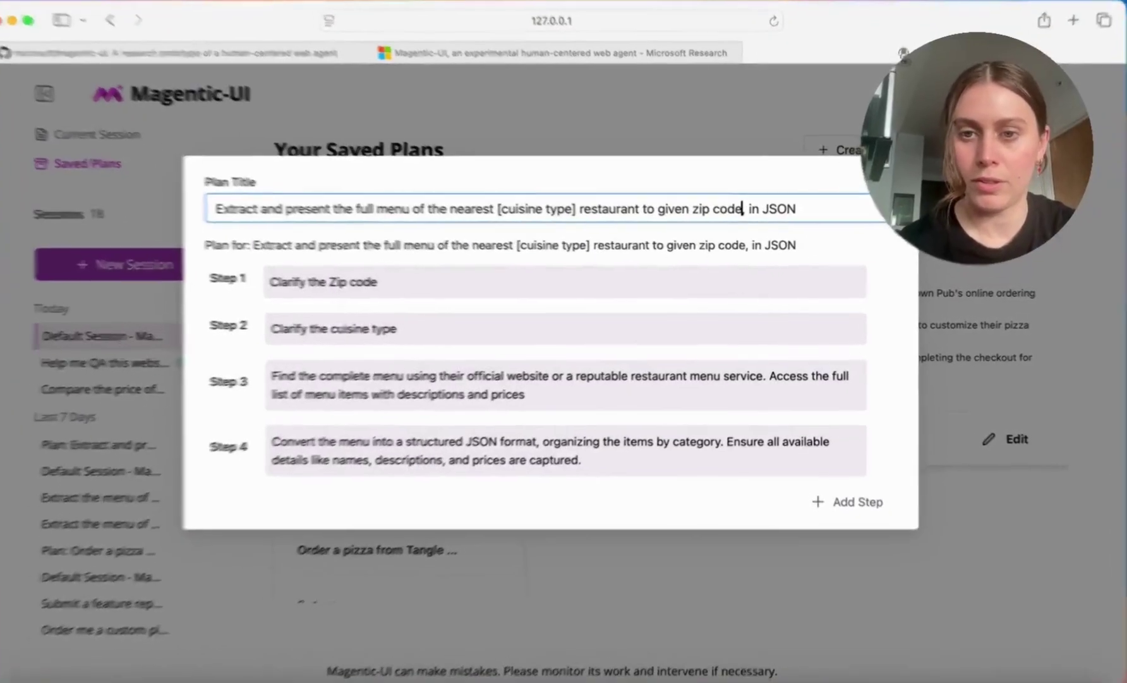
left_click(903, 213)
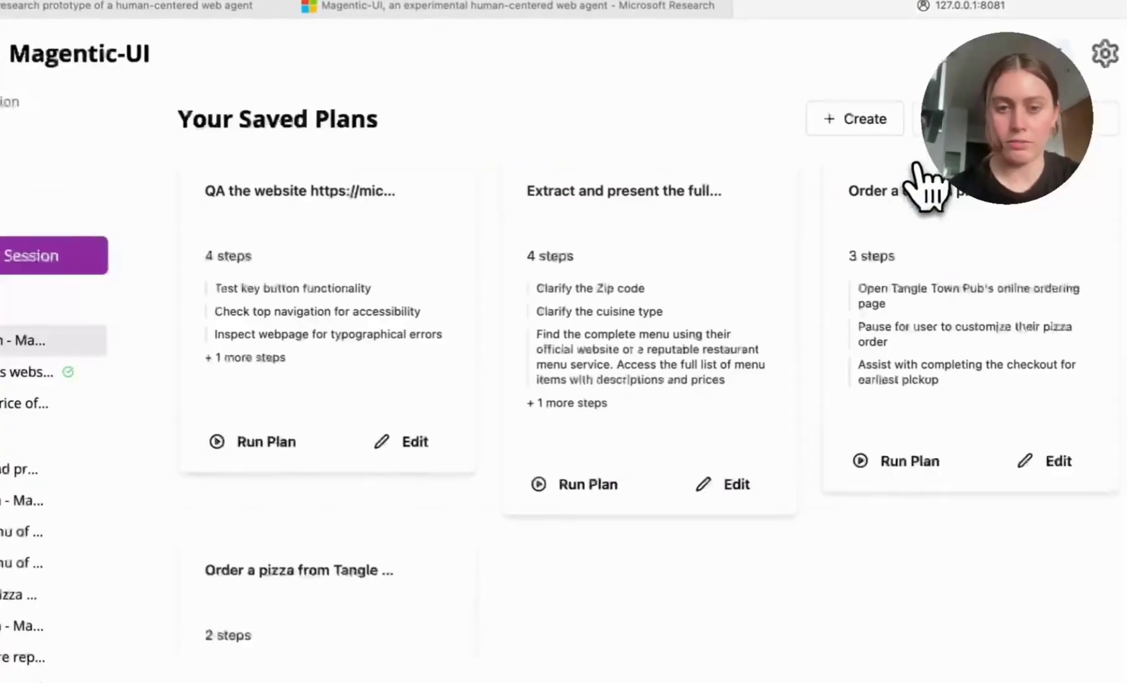
Step: Run the saved menu-extraction plan in a new session and accept it
left_click(597, 490)
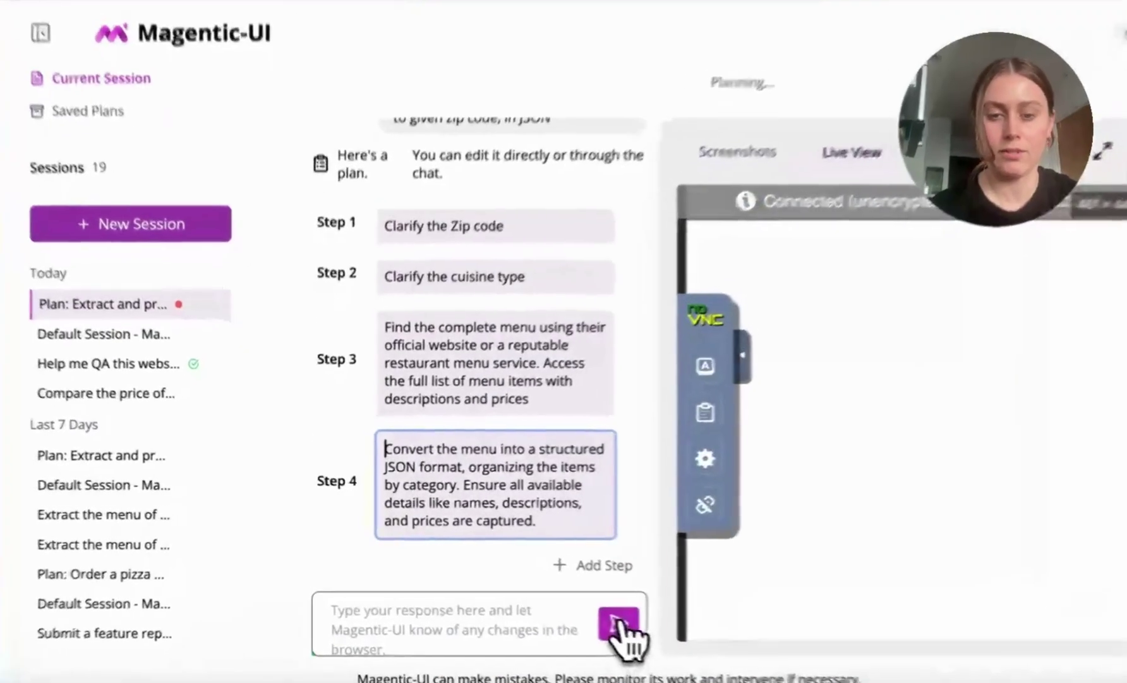
left_click(383, 551)
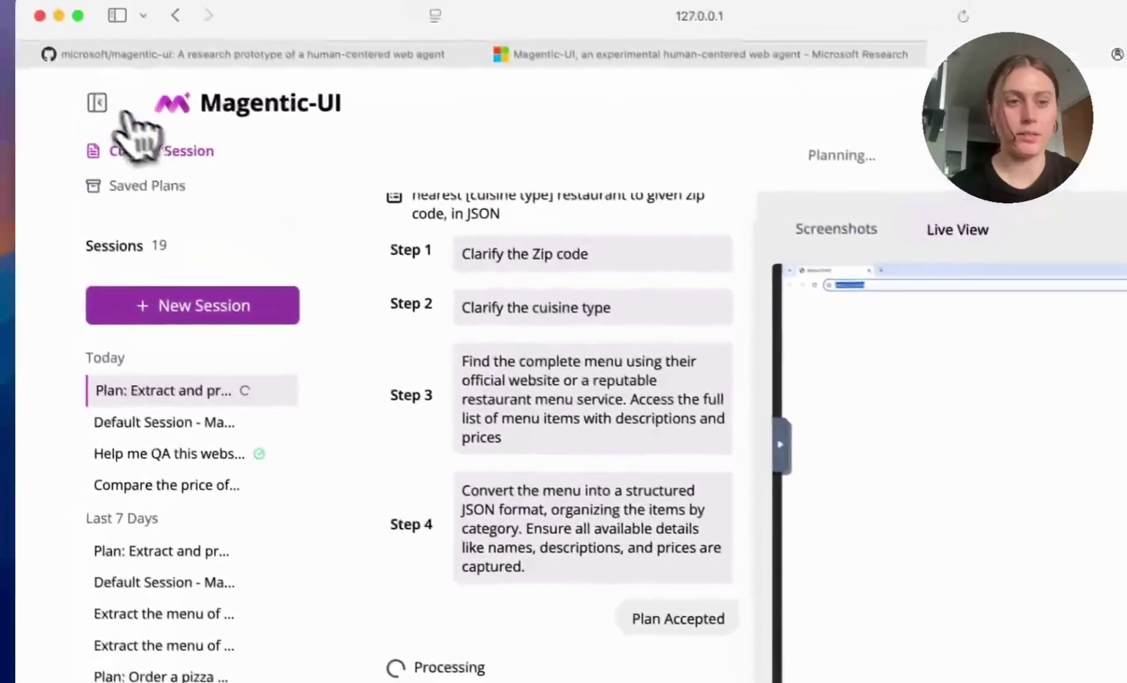
left_click(100, 104)
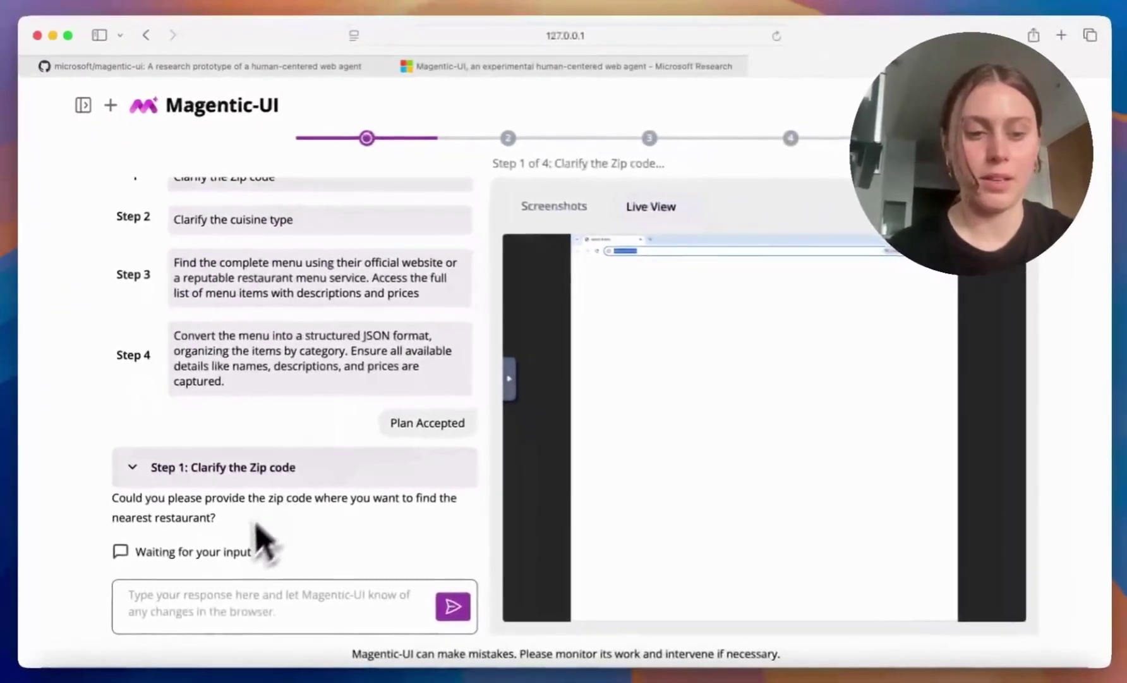
Step: Answer the agent's questions with zip code 02142 and Japanese cuisine
left_click(225, 607)
type("02142")
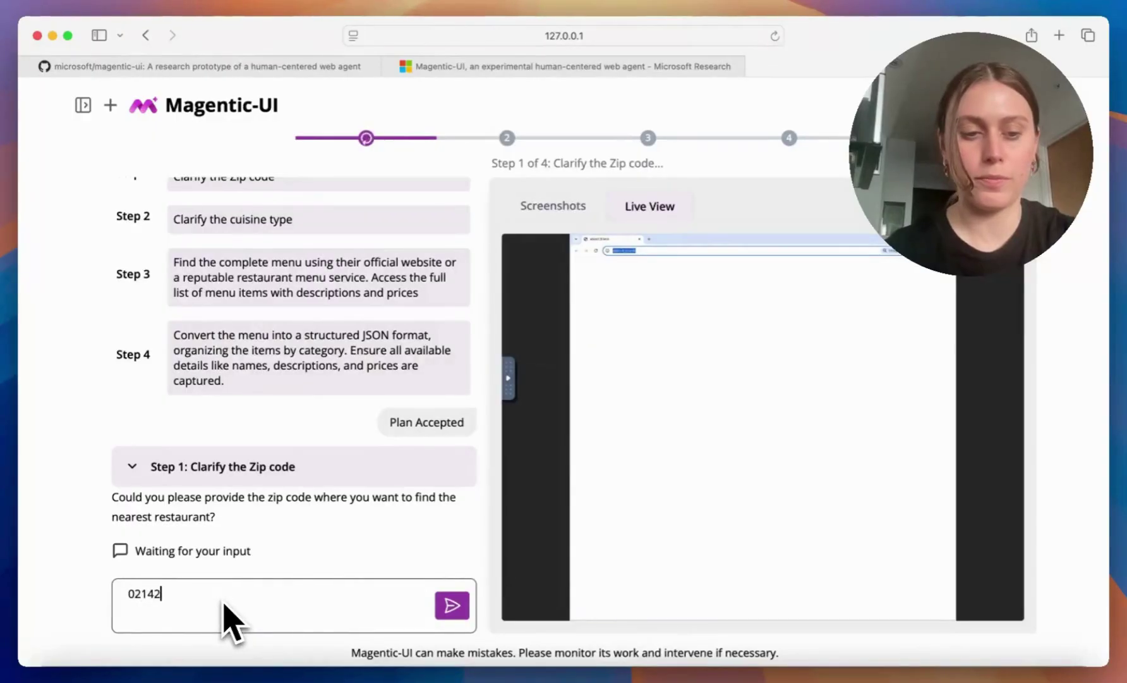
key("Return")
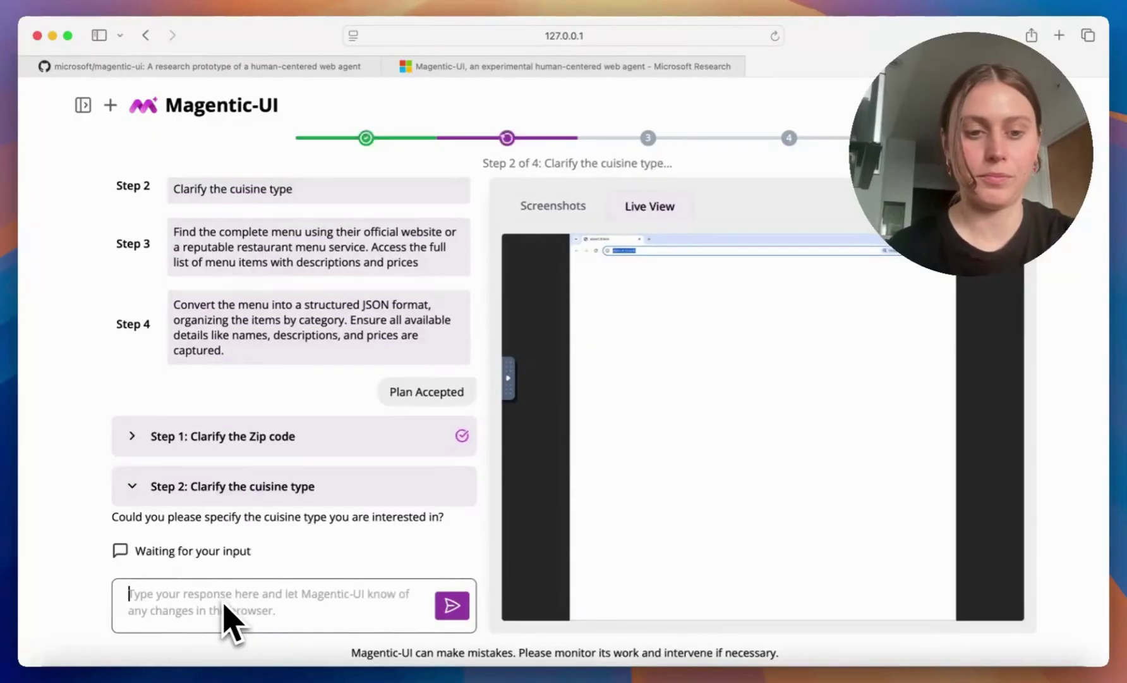
type("Japa")
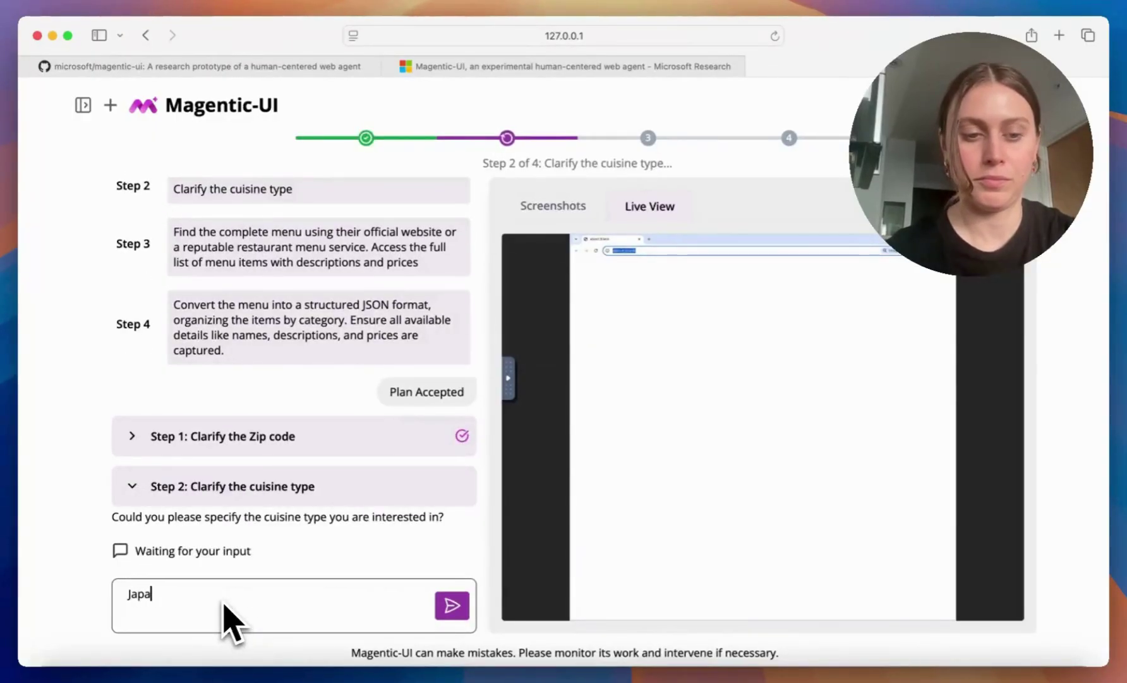
type("nese")
key("Return")
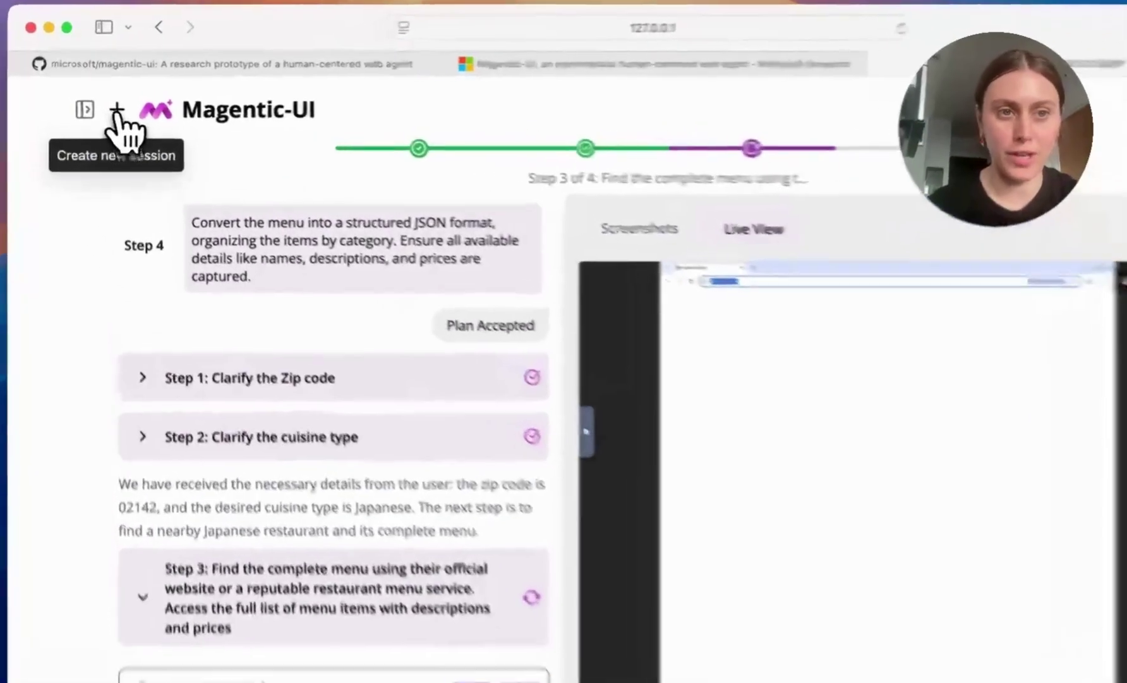
Step: Start a new session and run the menu-extraction plan again from Saved Plans
left_click(96, 107)
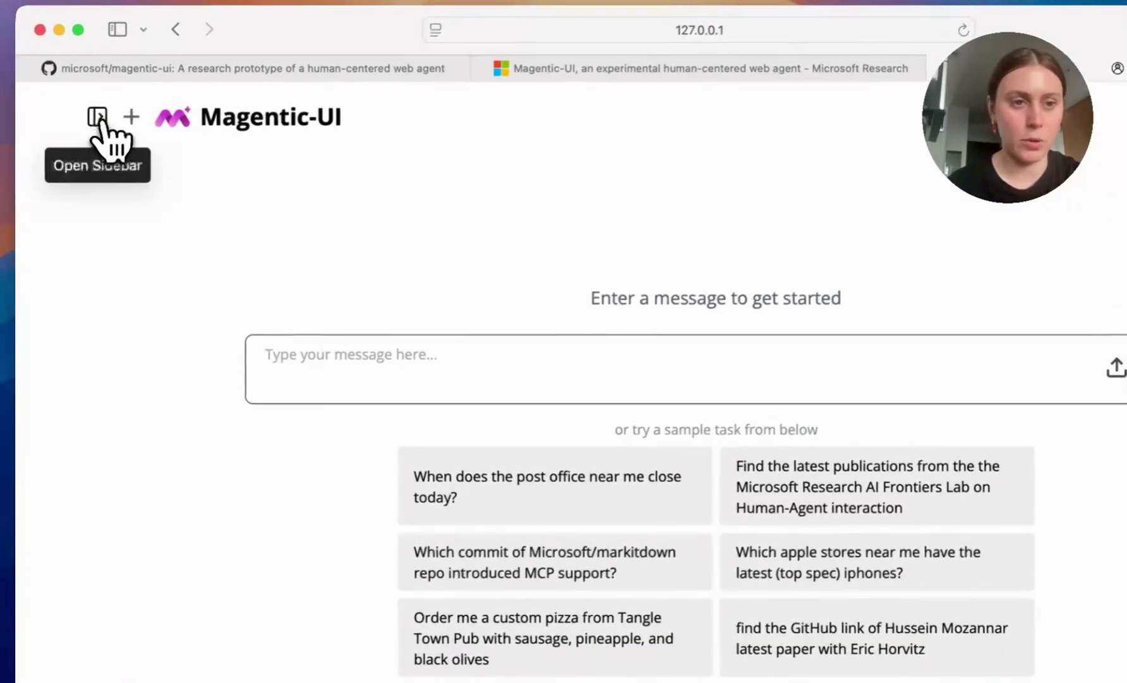
left_click(90, 113)
left_click(161, 205)
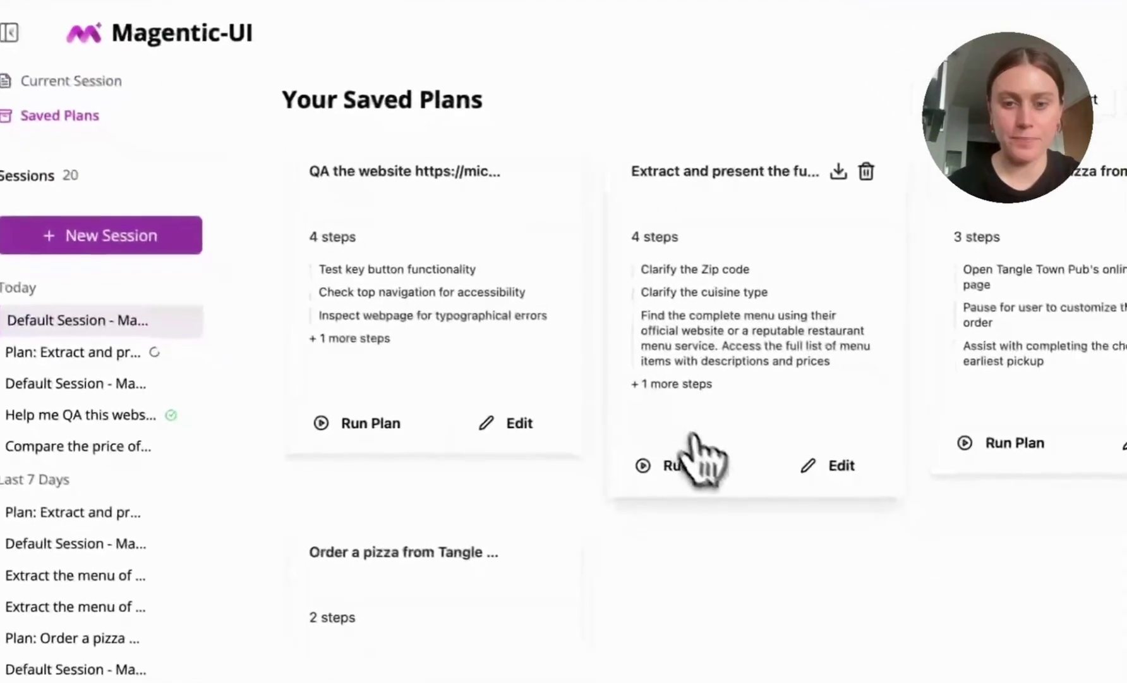
left_click(779, 549)
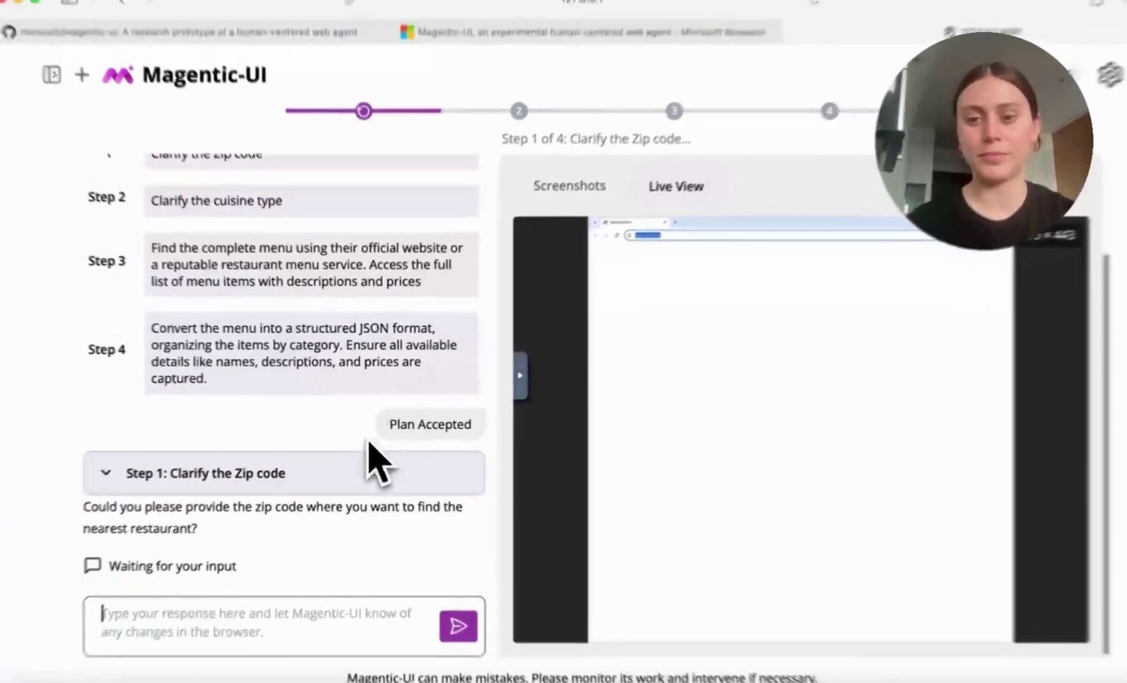
Step: Answer the second run with zip code 02142 and Korean cuisine
type("02142")
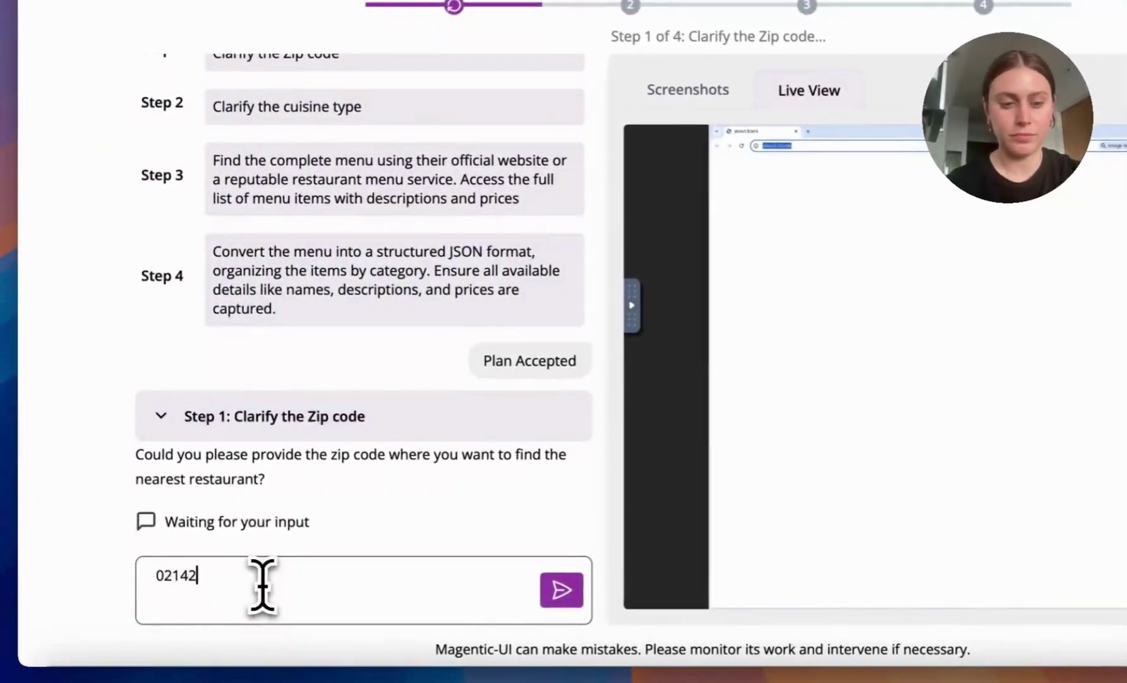
key("Return")
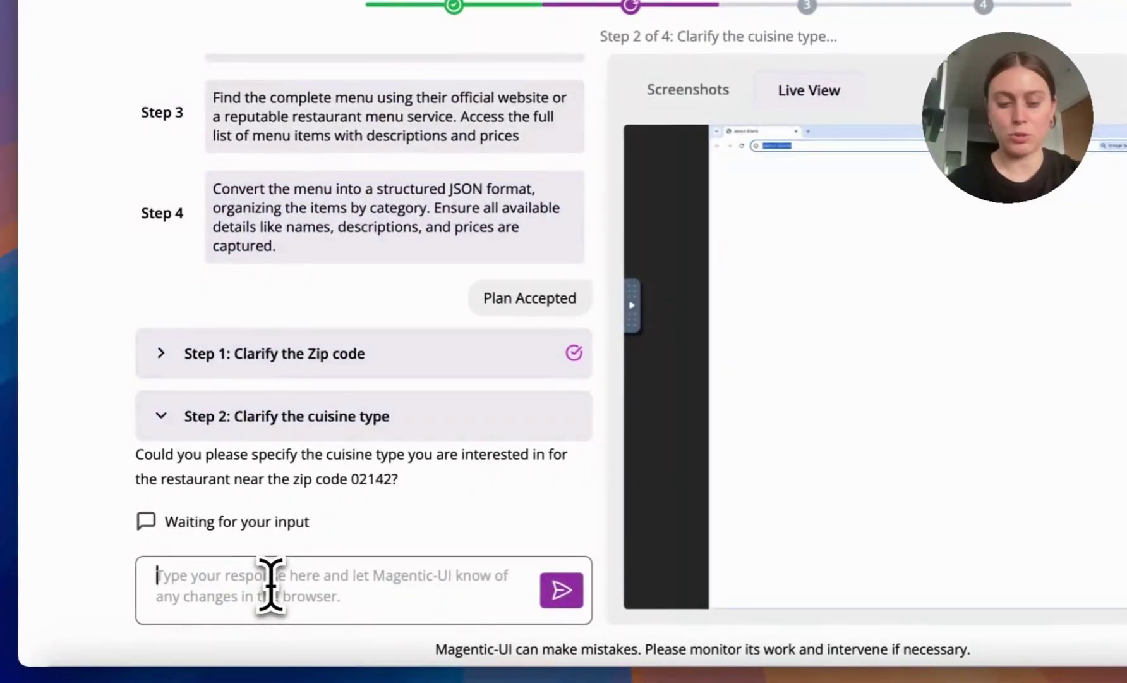
type("Italian")
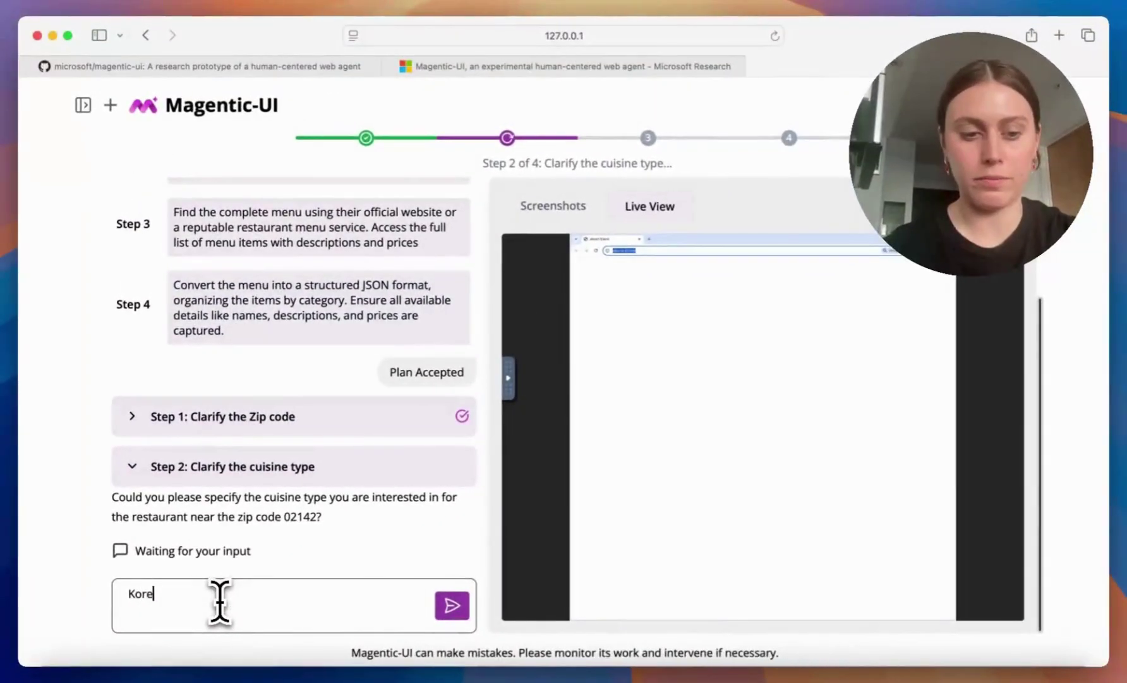
key("Return")
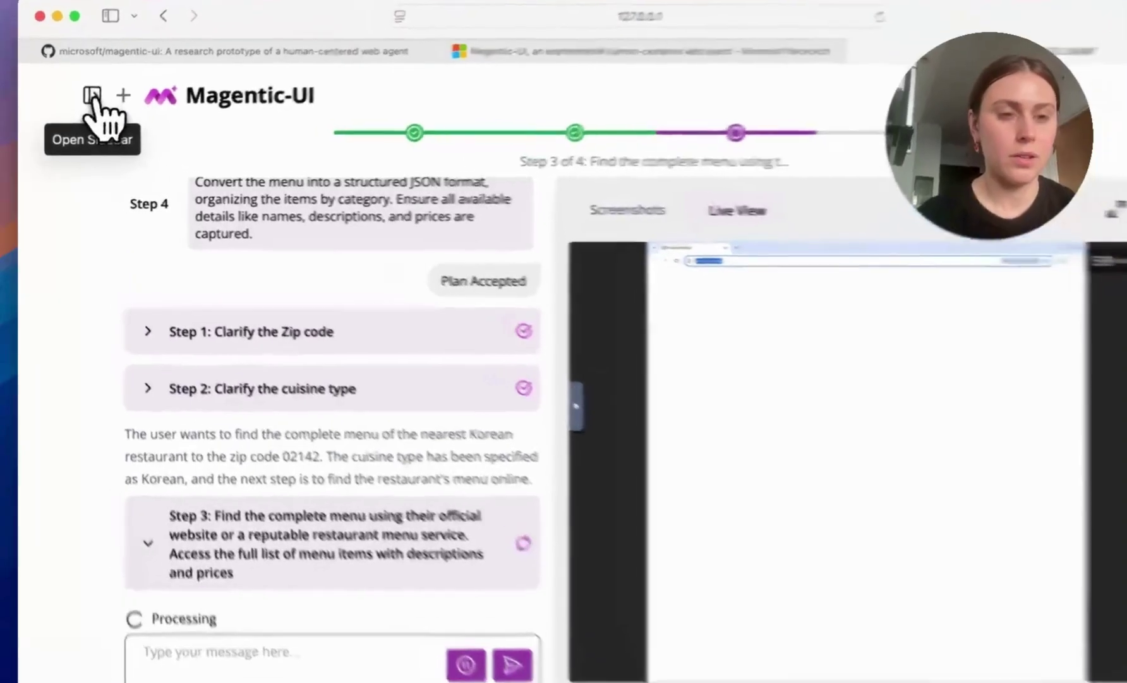
left_click(83, 104)
Step: Open the Japanese run, page through its Fuji at Kendall screenshots, then check the Korean run
left_click(173, 406)
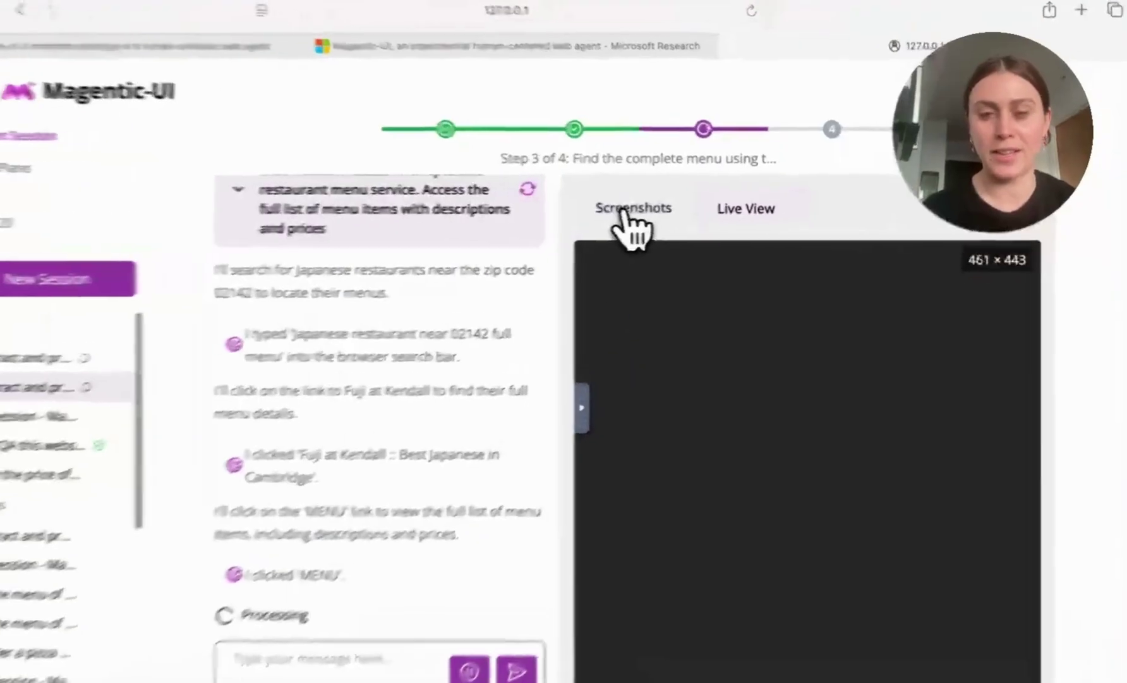
left_click(624, 213)
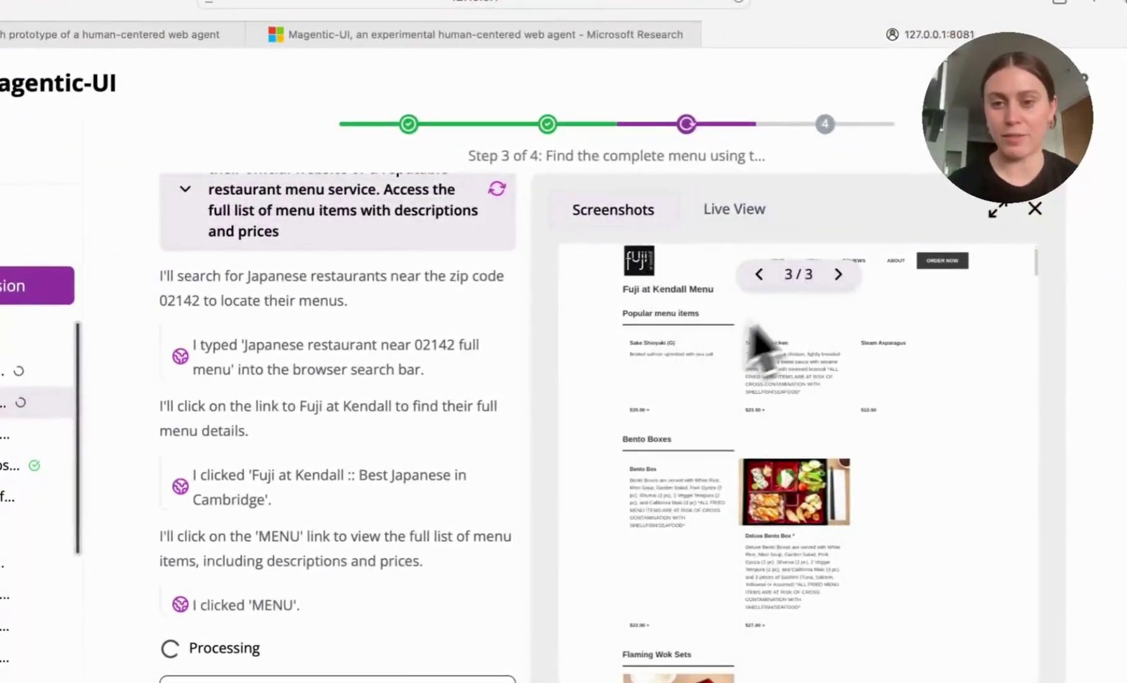
left_click(759, 273)
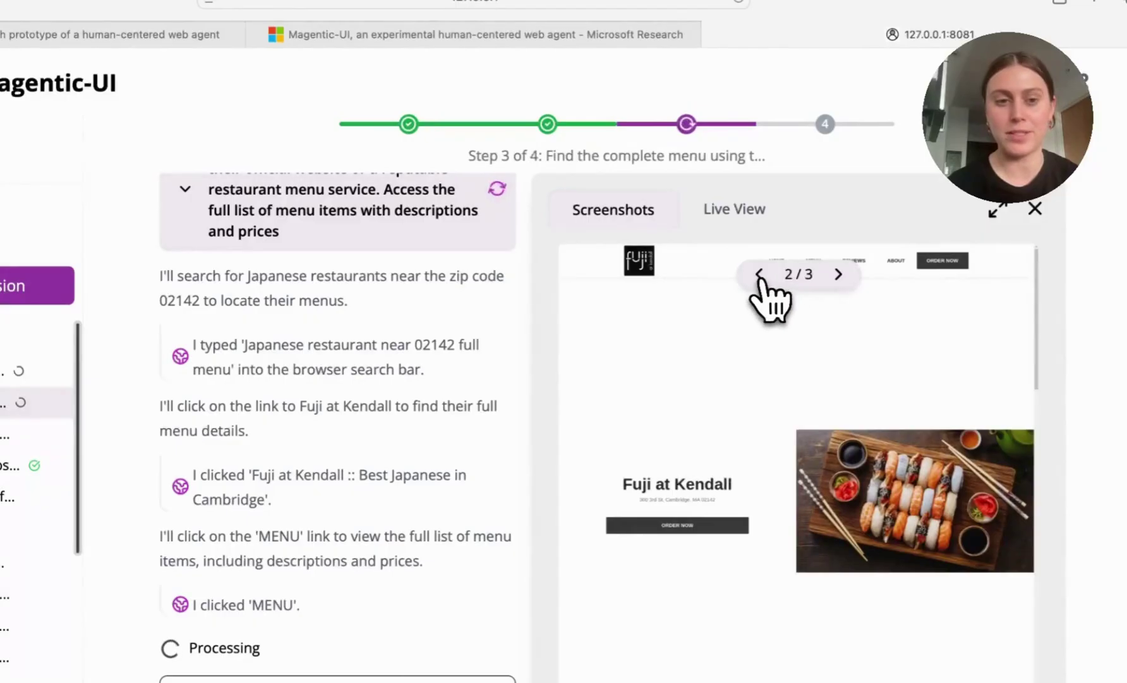
left_click(760, 275)
left_click(839, 274)
left_click(839, 274)
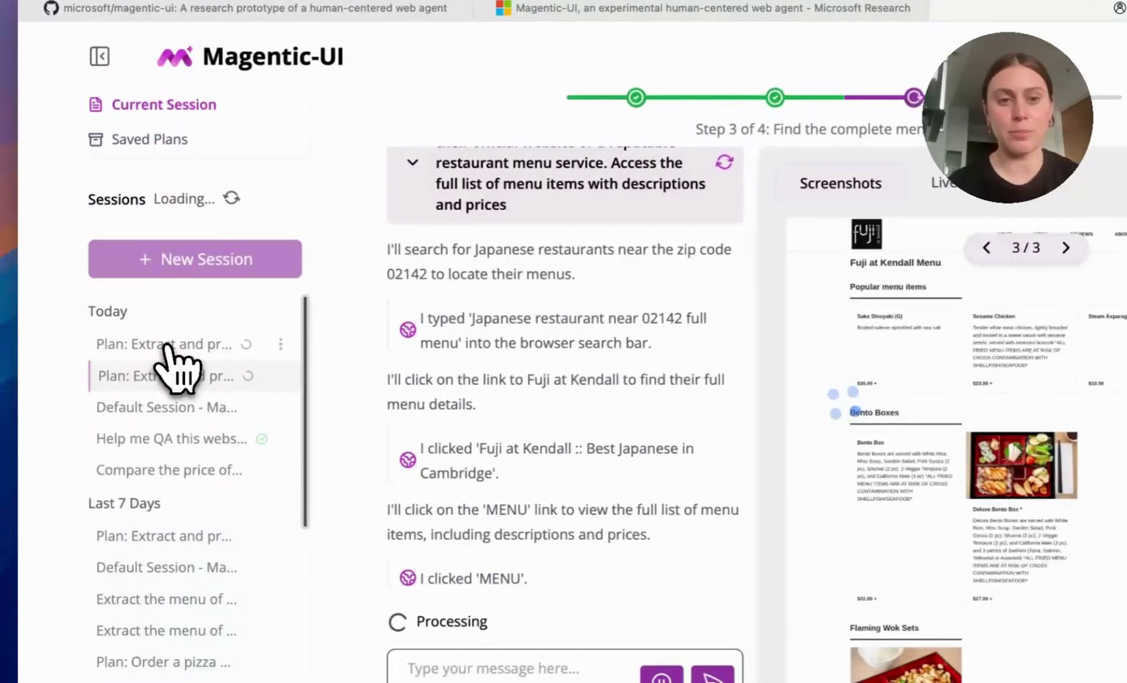
left_click(166, 344)
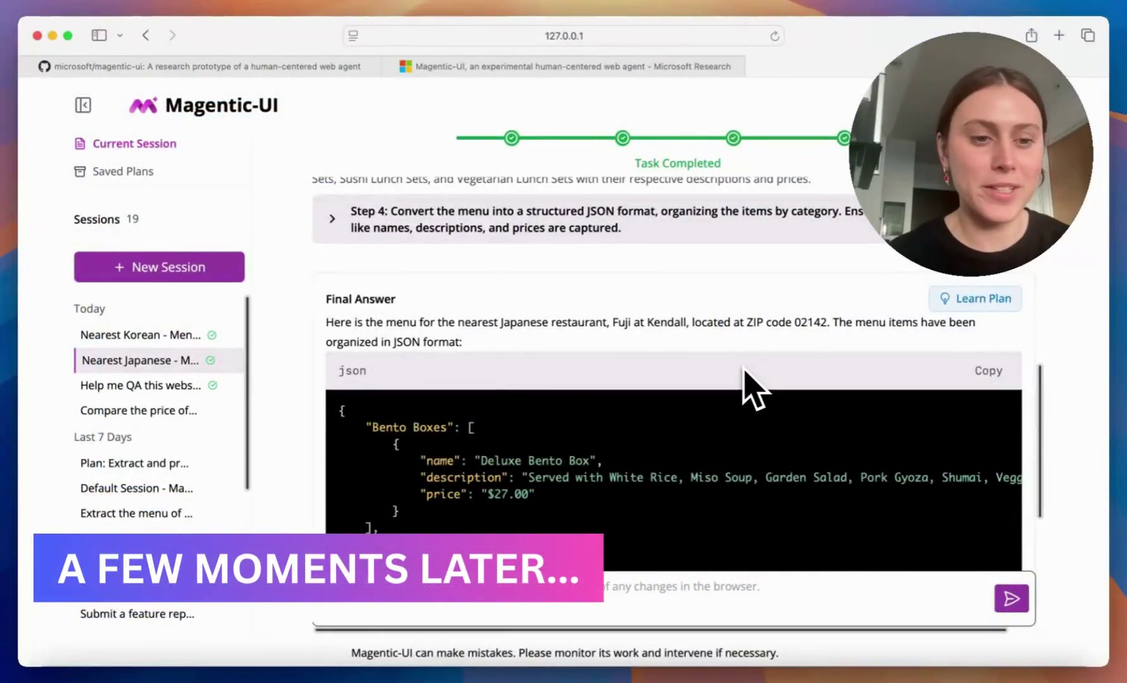
Step: Scroll through the Japanese JSON menu answer, then open the Nearest Korean session
scroll(754, 389, "down", 1)
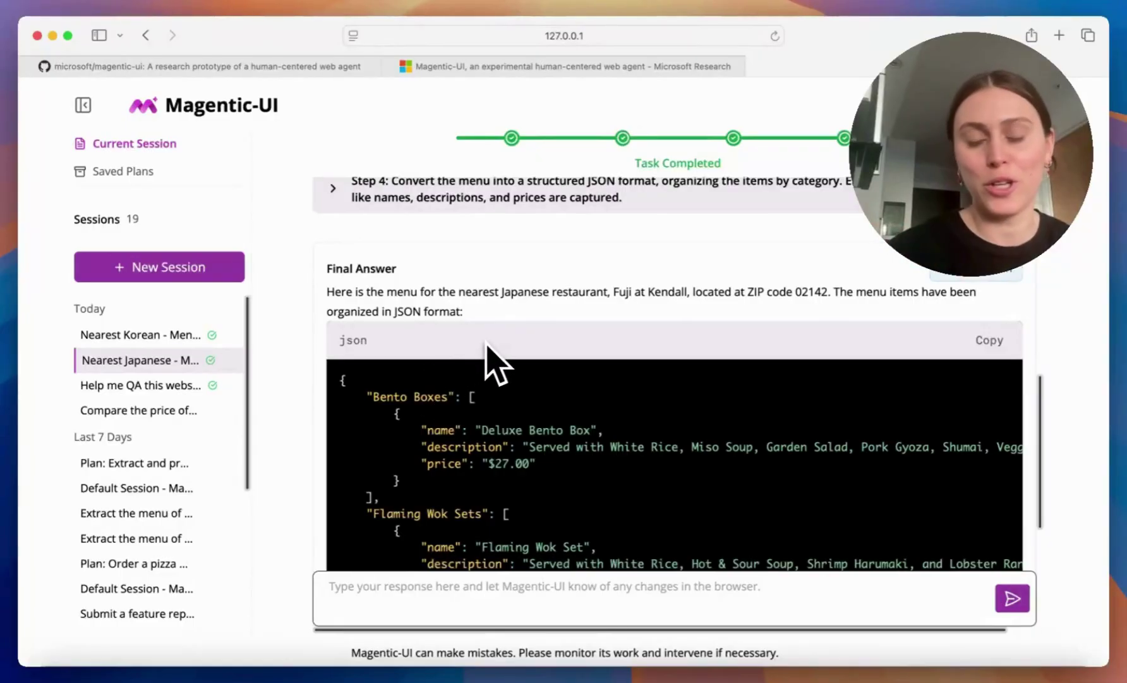
scroll(486, 347, "down", 2)
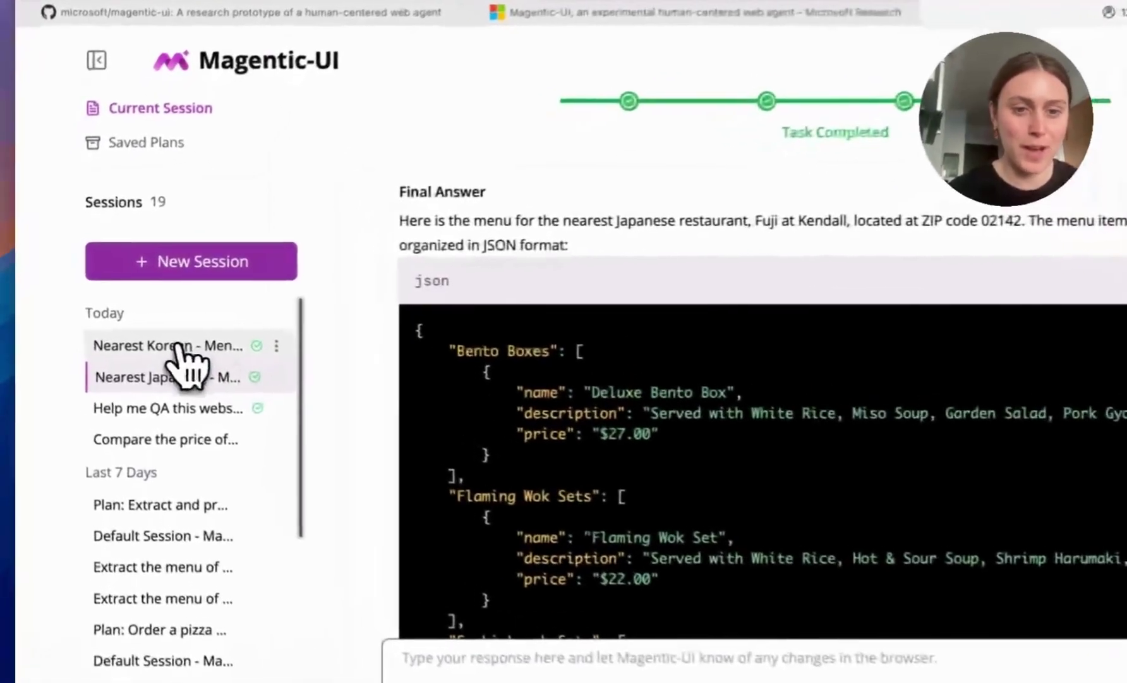
left_click(158, 334)
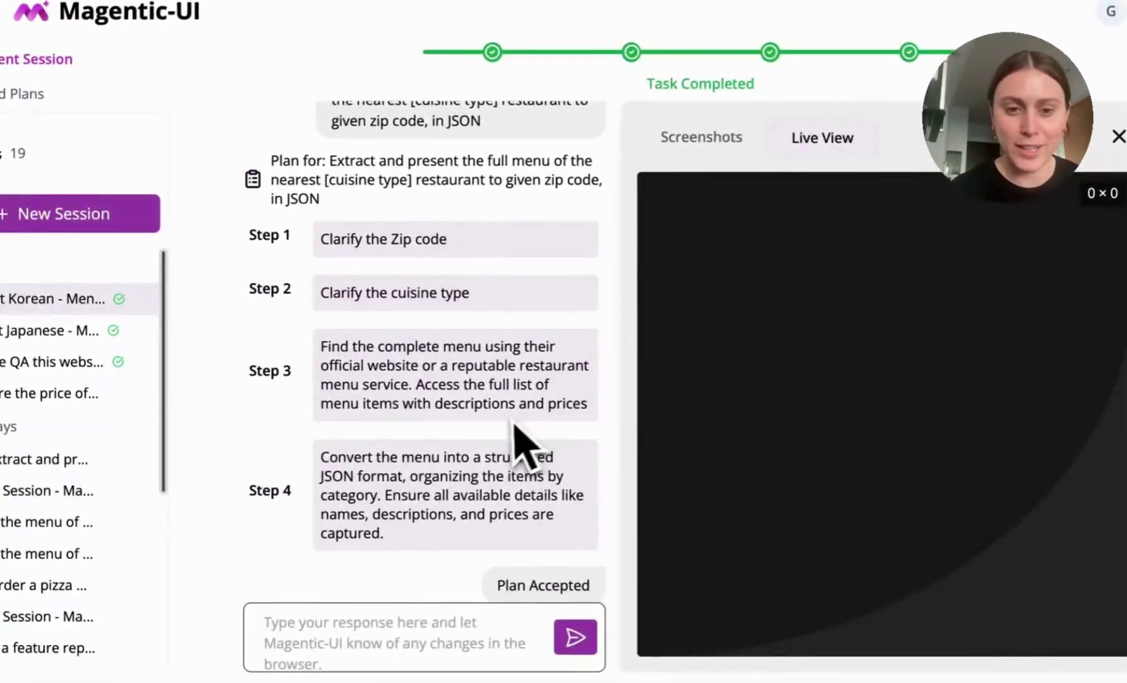
scroll(515, 440, "down", 10)
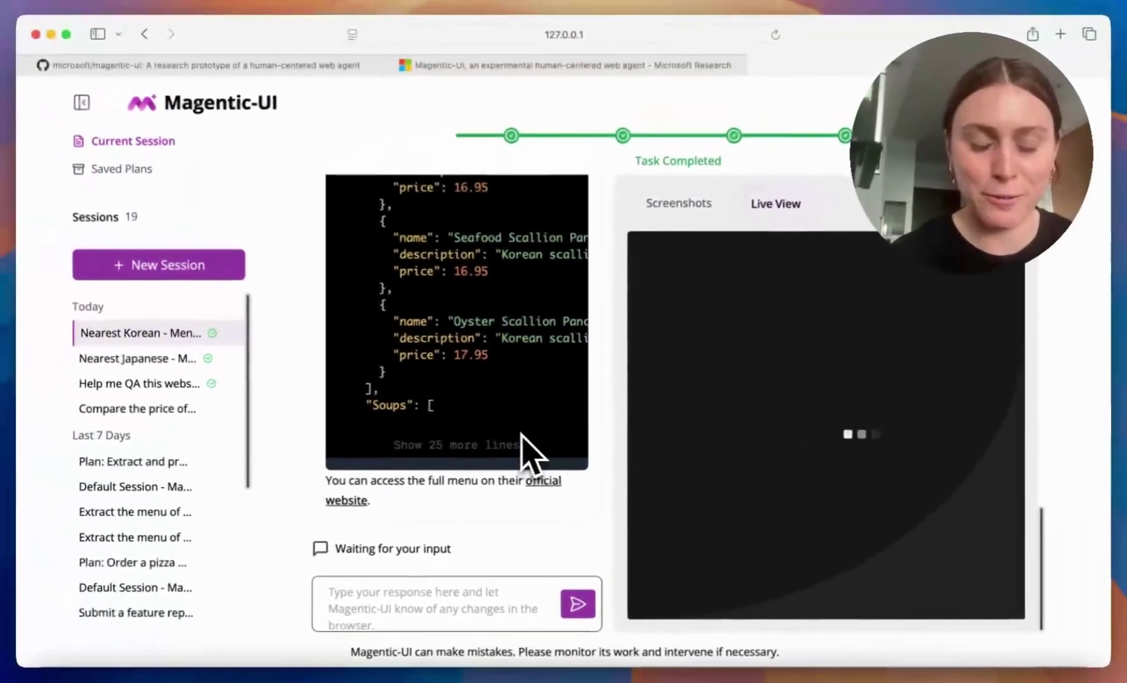
scroll(529, 449, "up", 5)
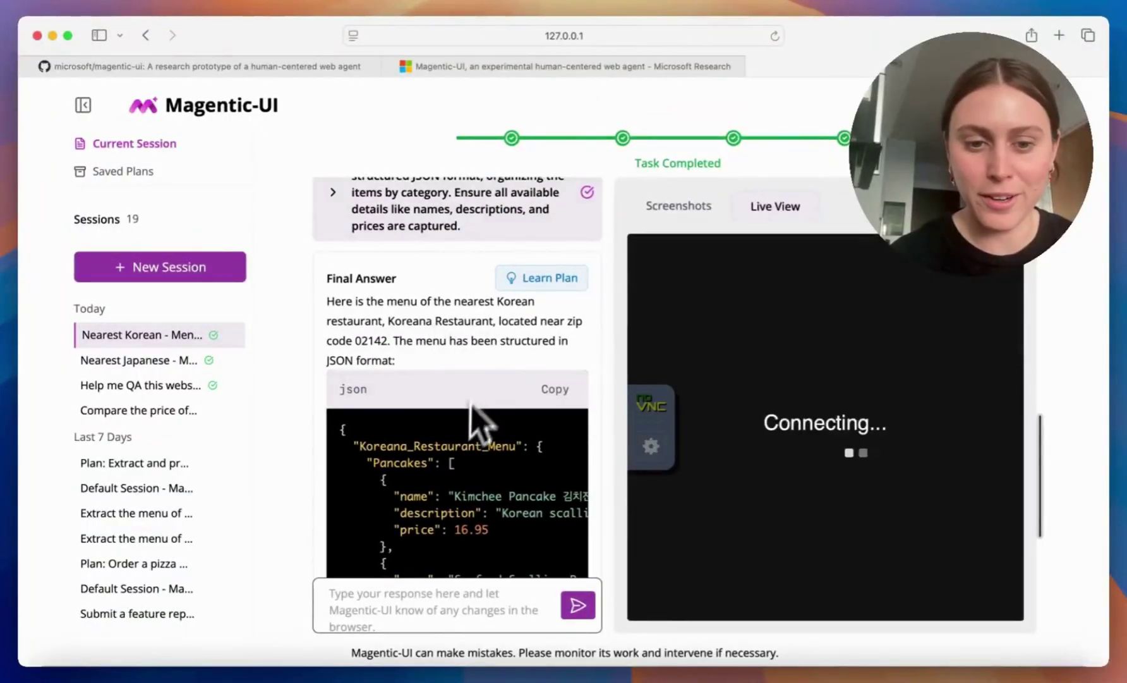
scroll(471, 407, "down", 2)
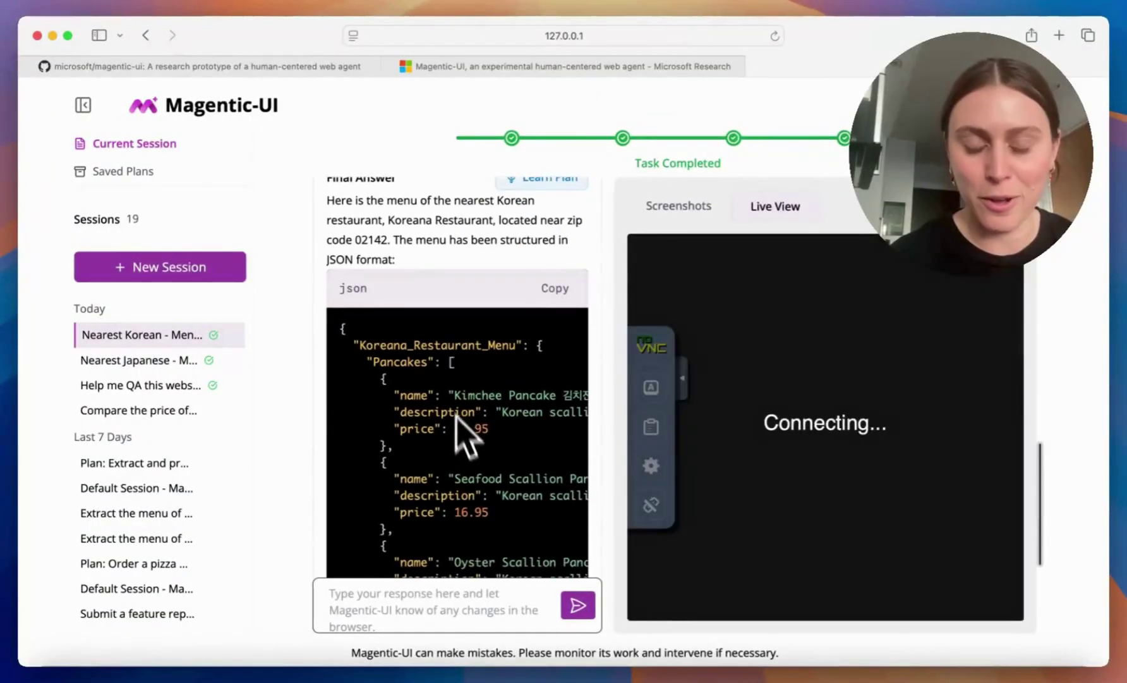